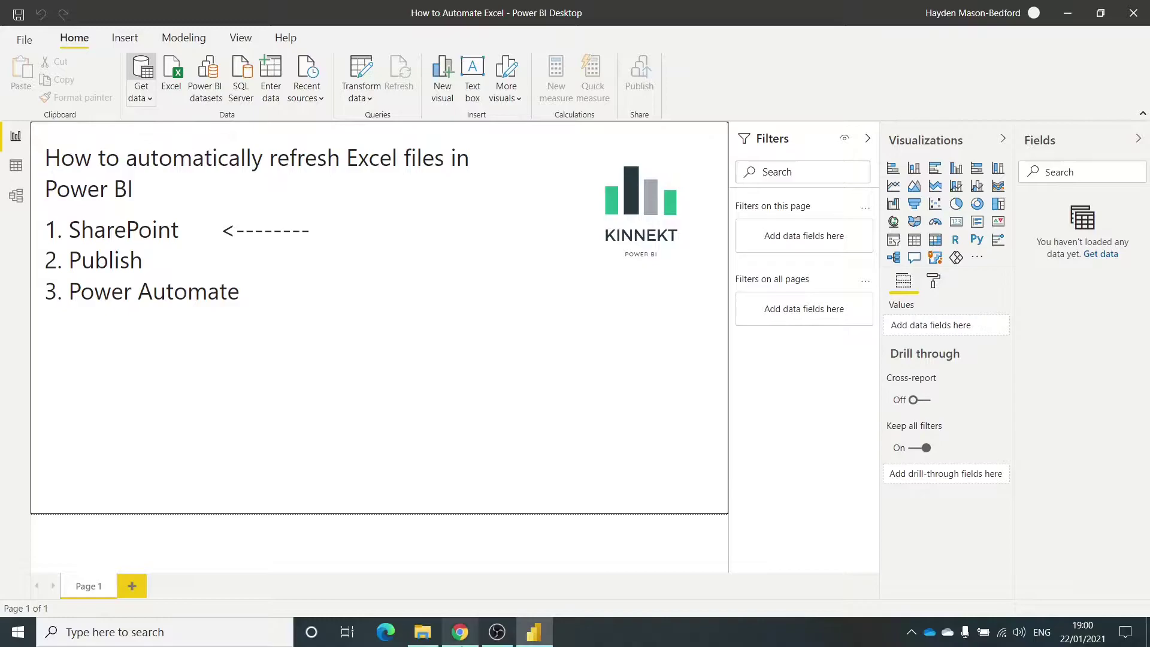
Browse the Supply Chain Data library and its Shipments folder on the SharePoint site
click(459, 632)
click(84, 10)
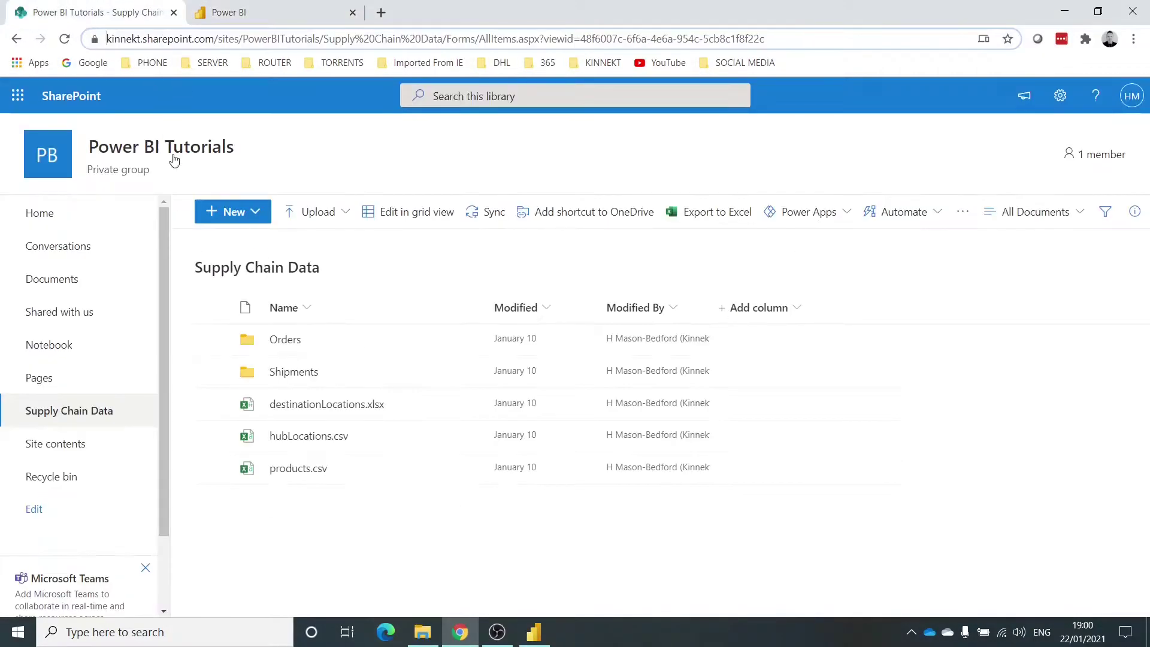
click(60, 411)
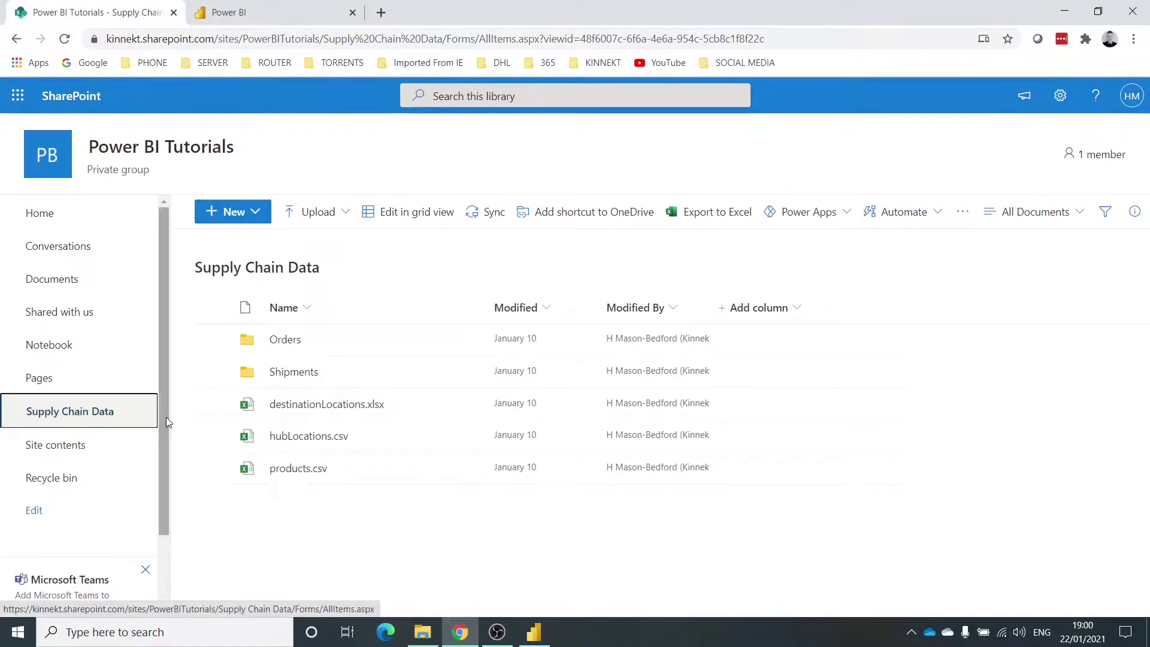
mouse_move(313, 416)
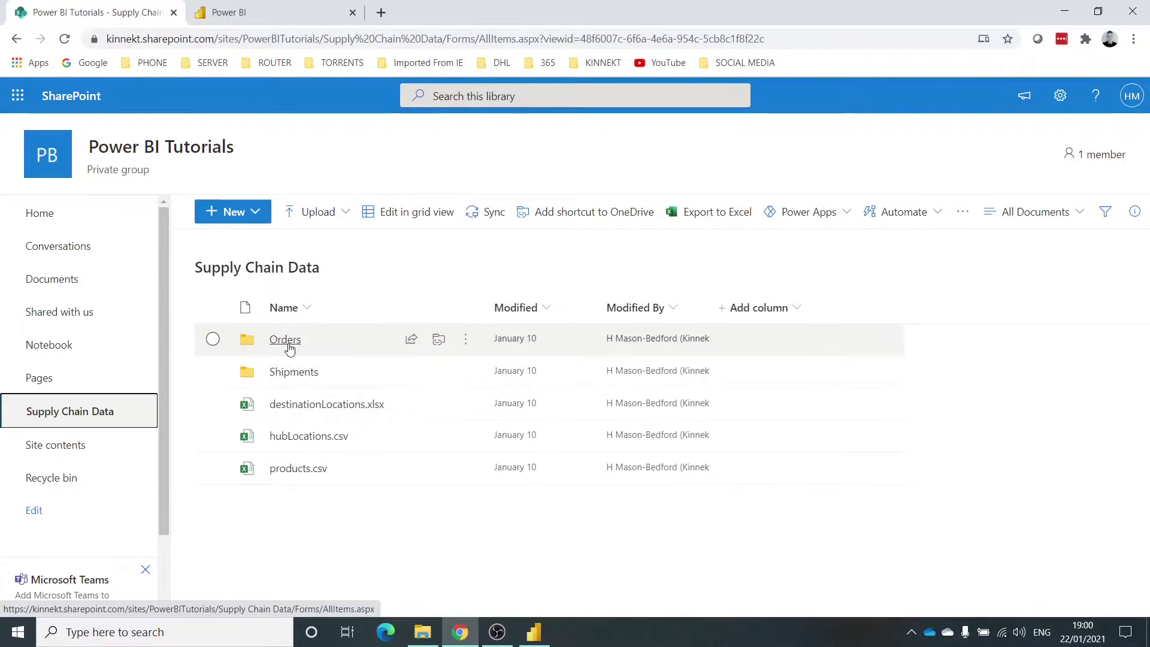
click(291, 372)
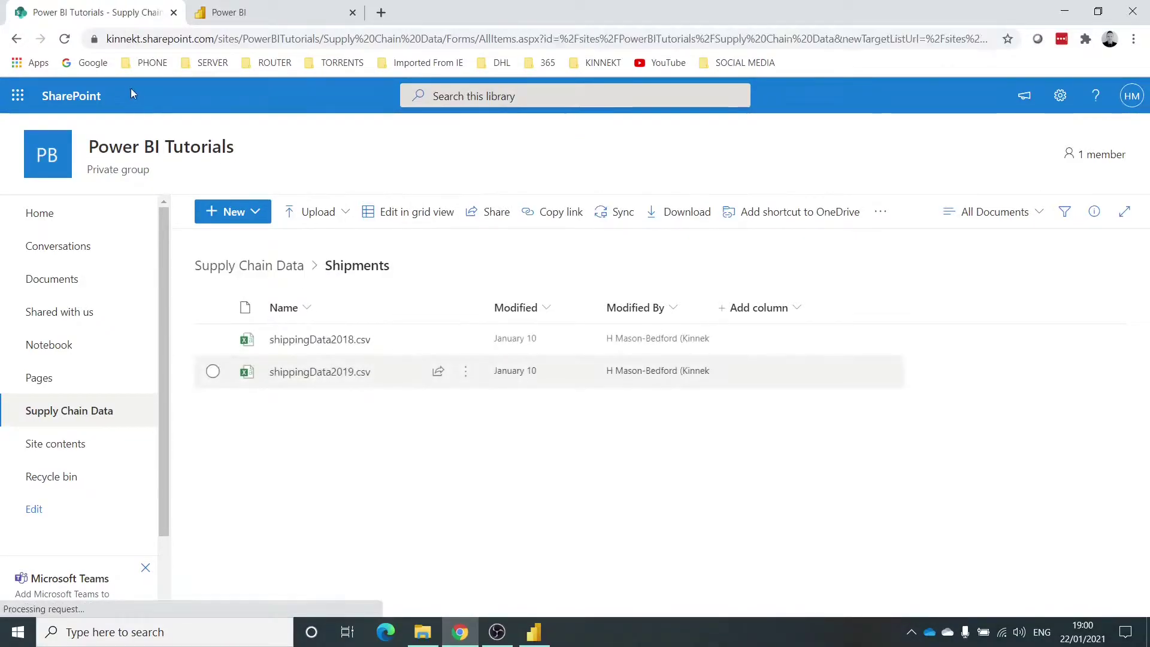
click(17, 40)
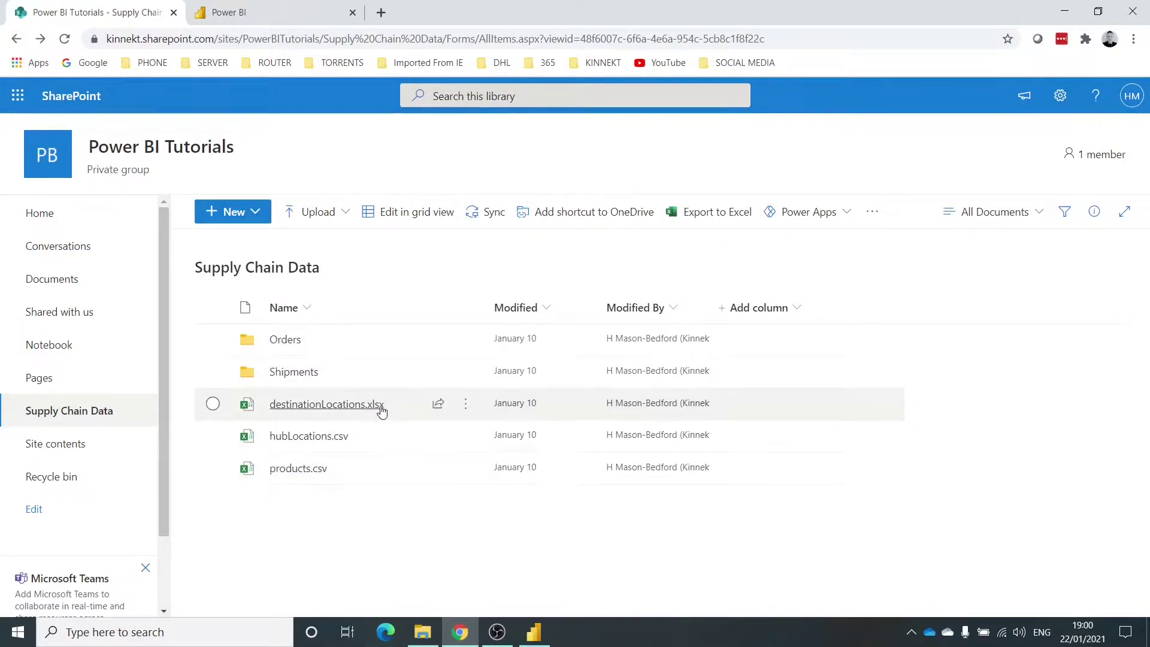
mouse_move(398, 404)
mouse_down()
mouse_move(331, 400)
mouse_move(408, 414)
mouse_up()
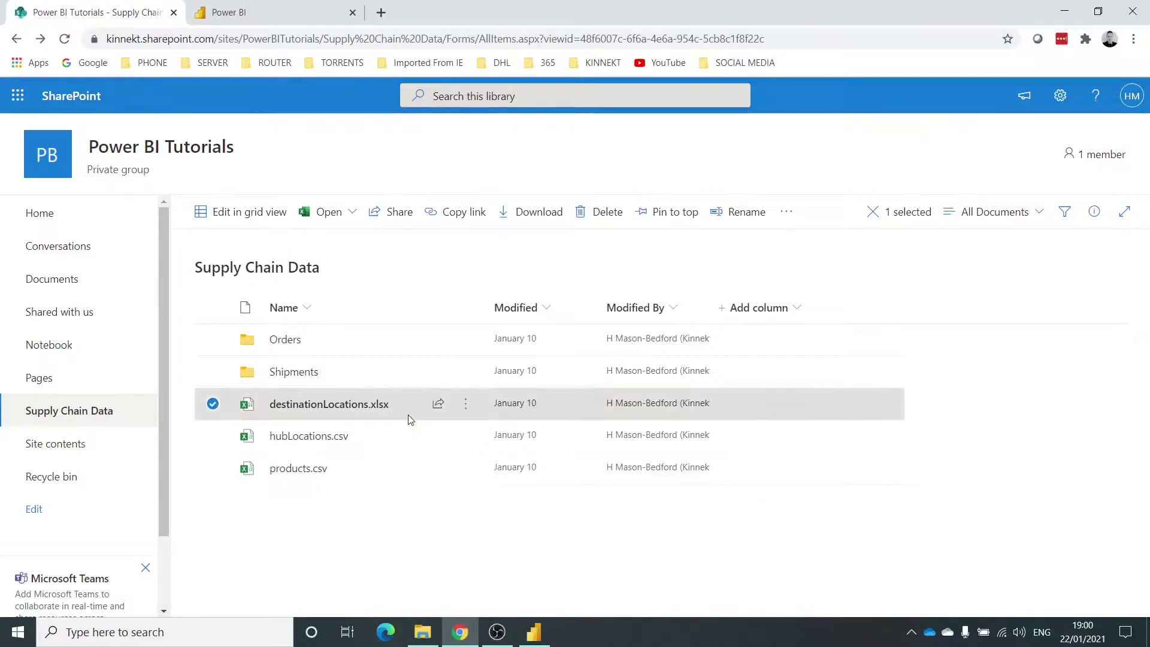
Start a SharePoint folder data connection in Power BI, then go back to the SharePoint library
key(alt+Tab)
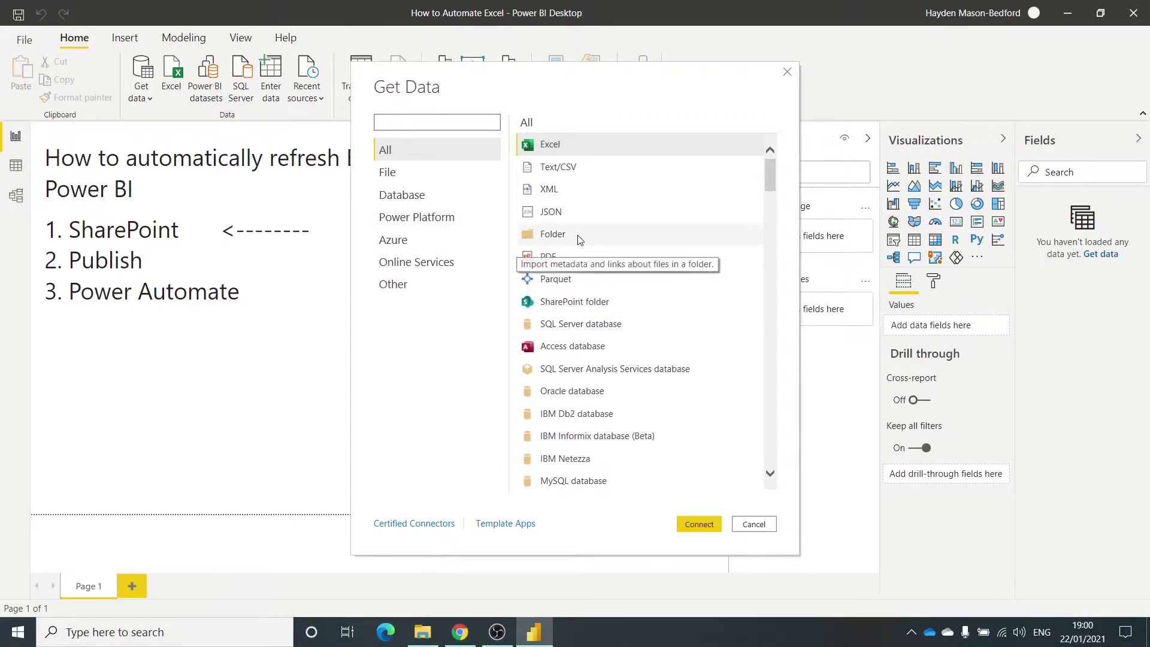
click(561, 303)
click(700, 530)
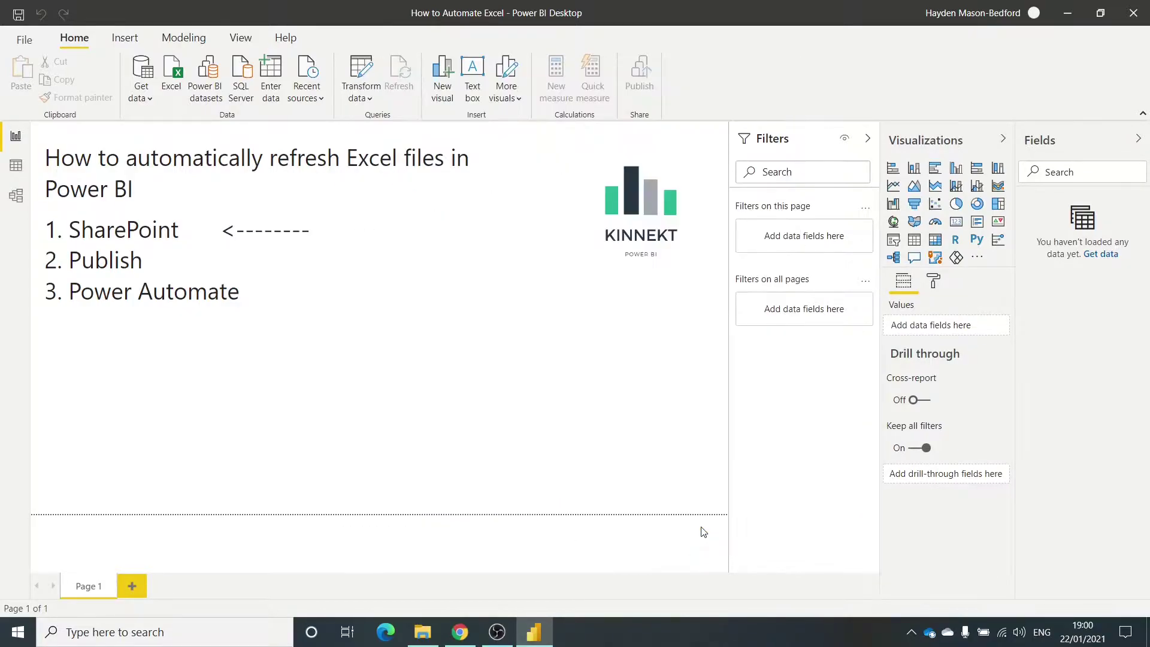
click(456, 630)
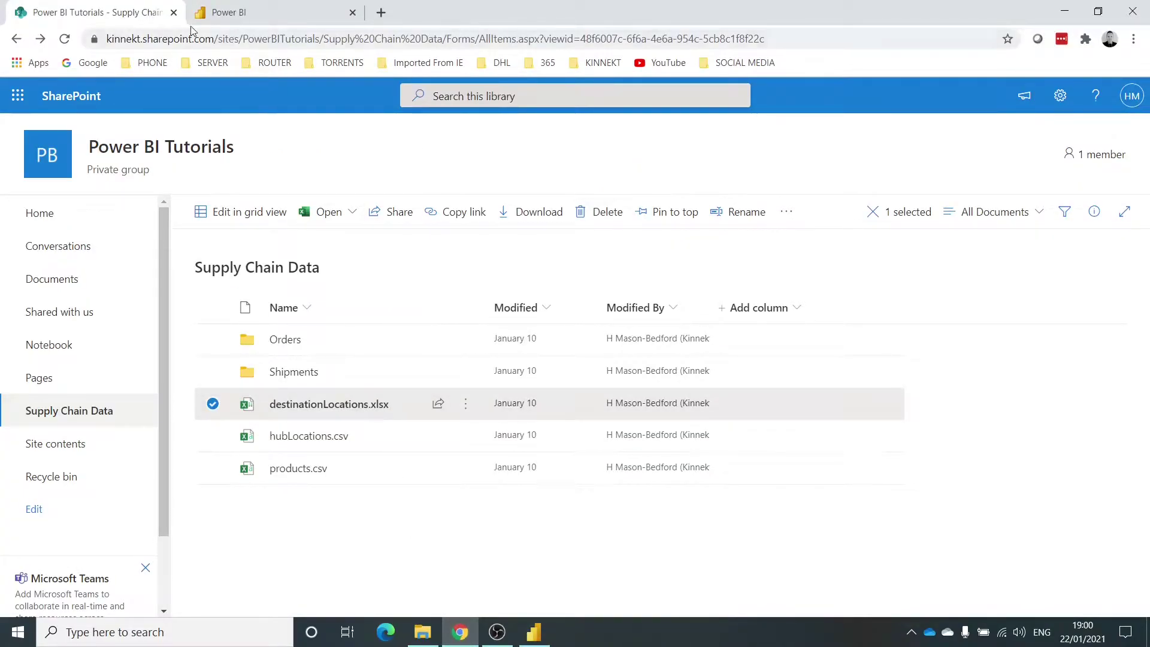
Select the site URL in the address bar, ending at PowerBITutorials
click(286, 40)
click(319, 39)
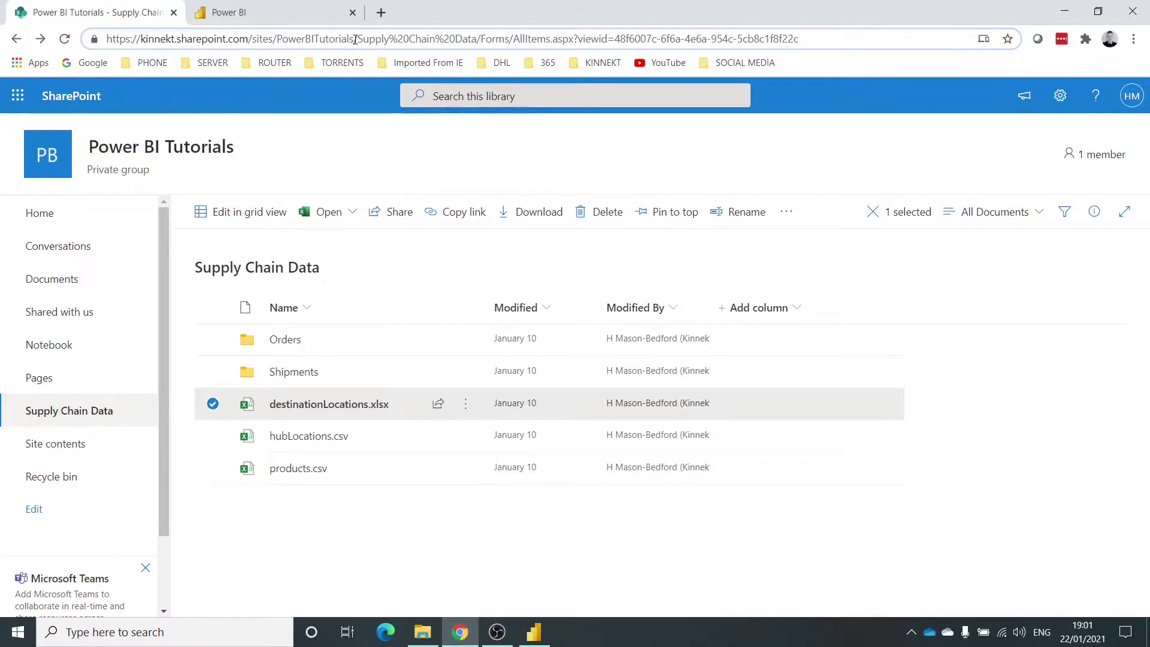
drag(353, 39, 106, 38)
key(ctrl+c)
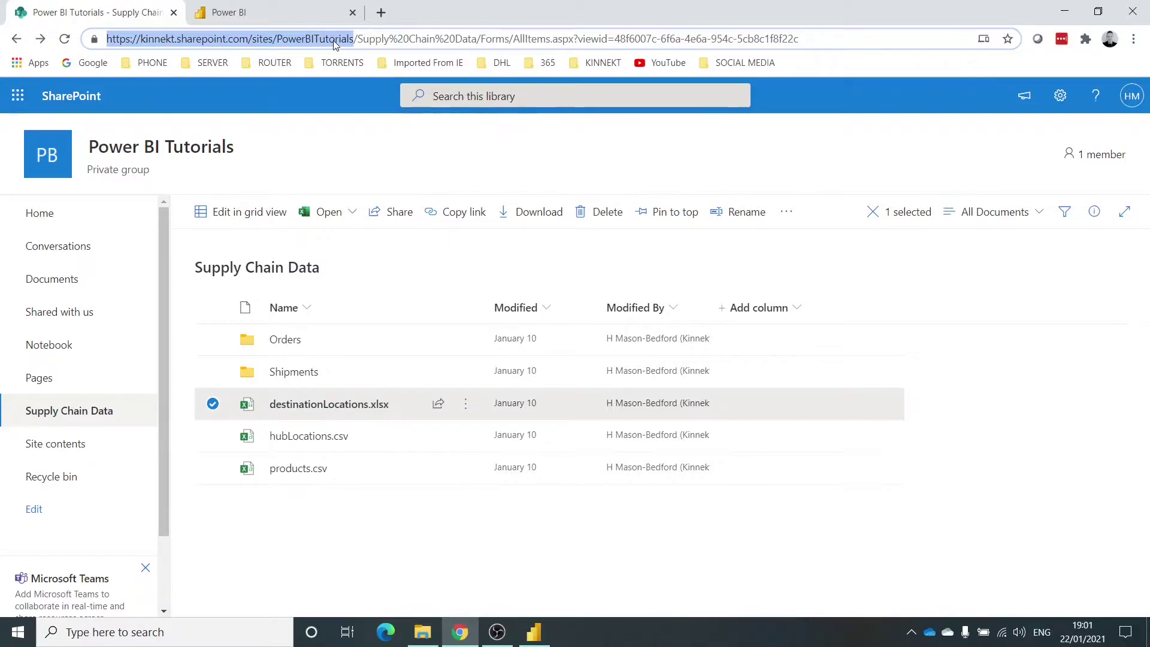
Paste the copied site address as the SharePoint folder Site URL and confirm
key(alt+Tab)
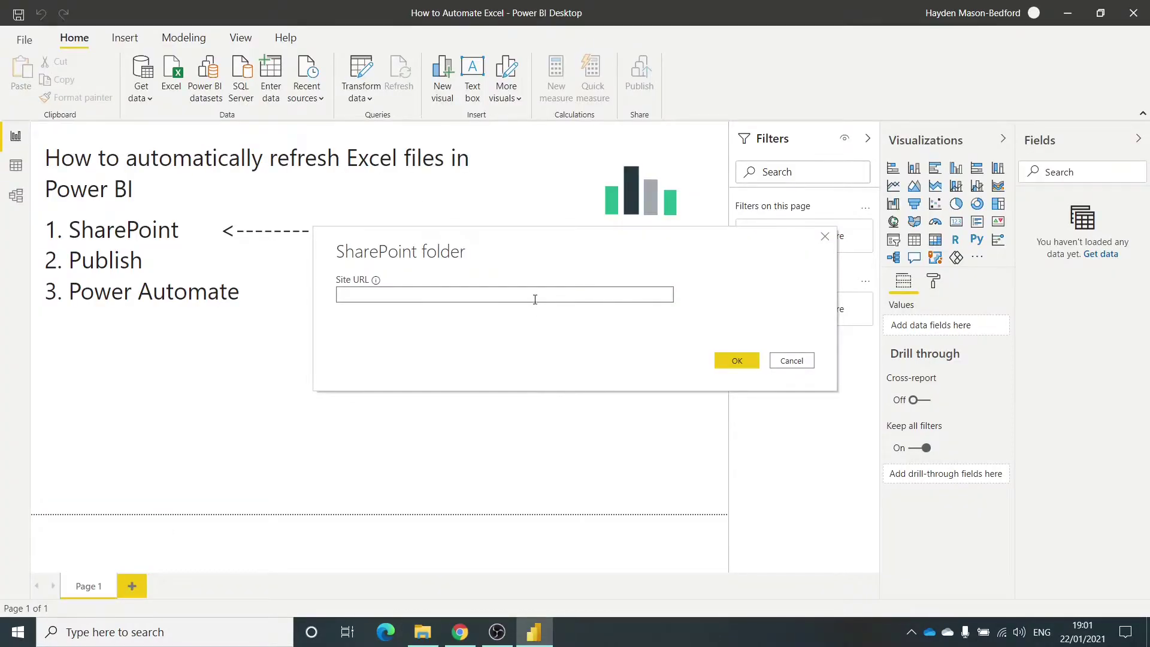
key(ctrl+v)
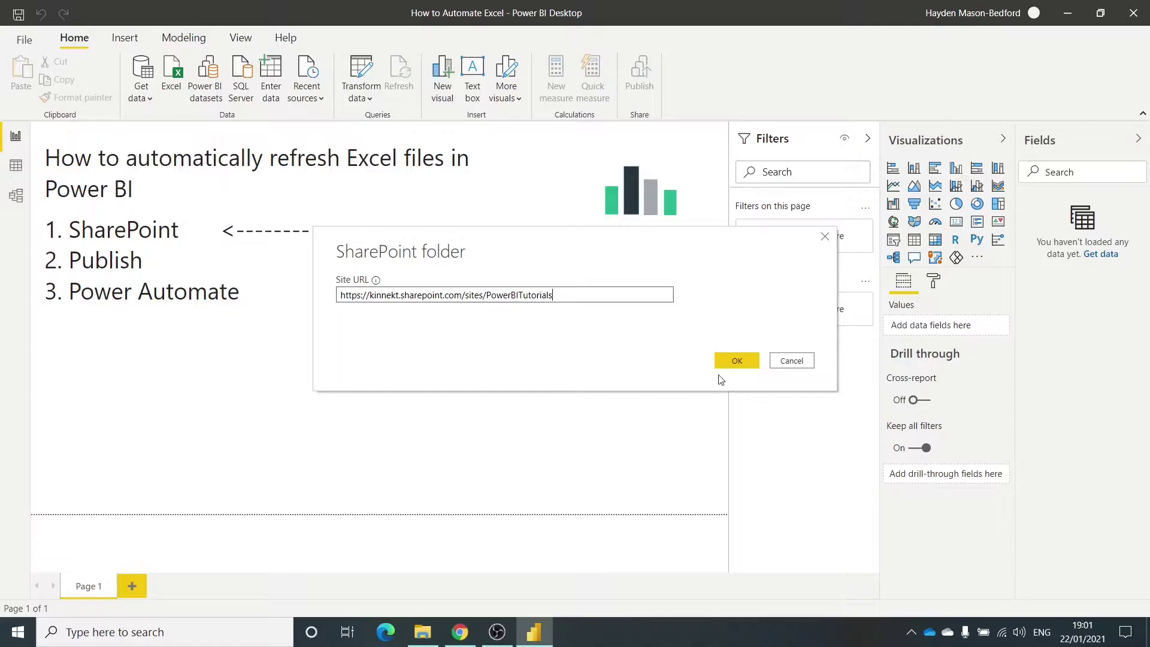
click(742, 362)
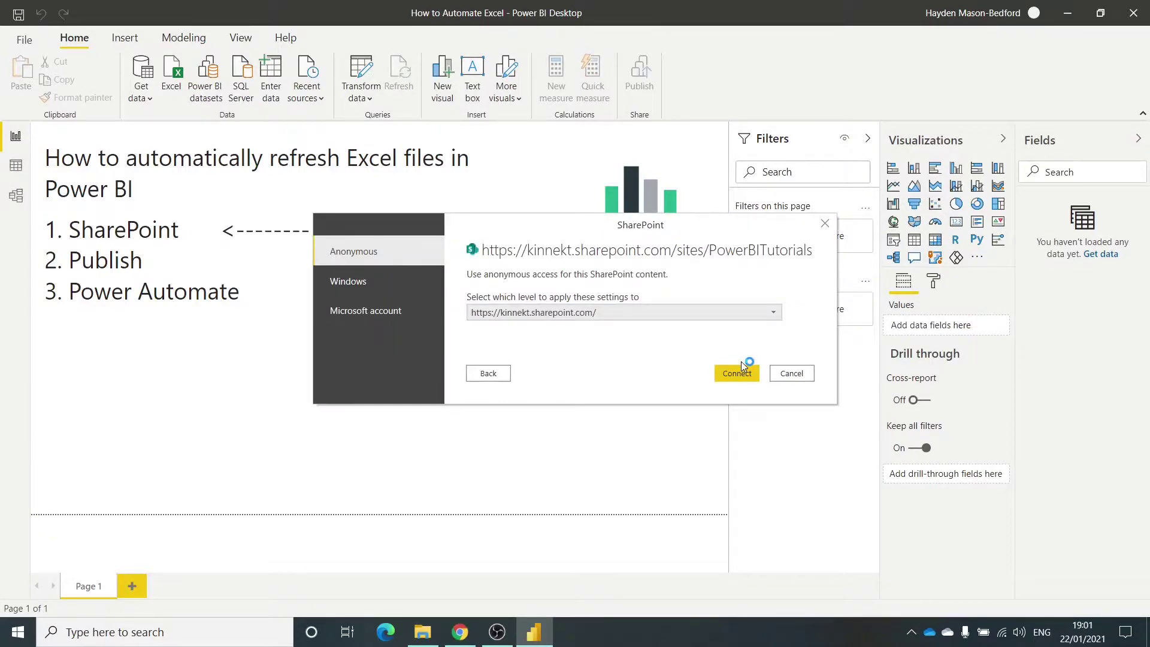
Sign in with a Microsoft work account and connect to the site's files
click(400, 312)
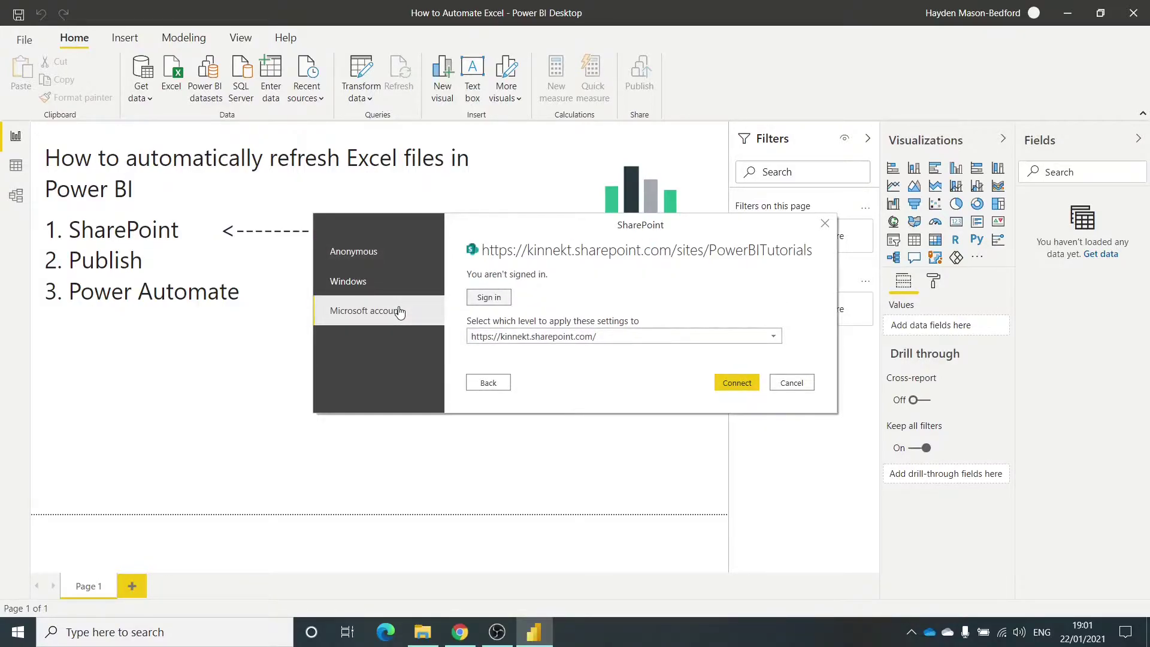
click(484, 300)
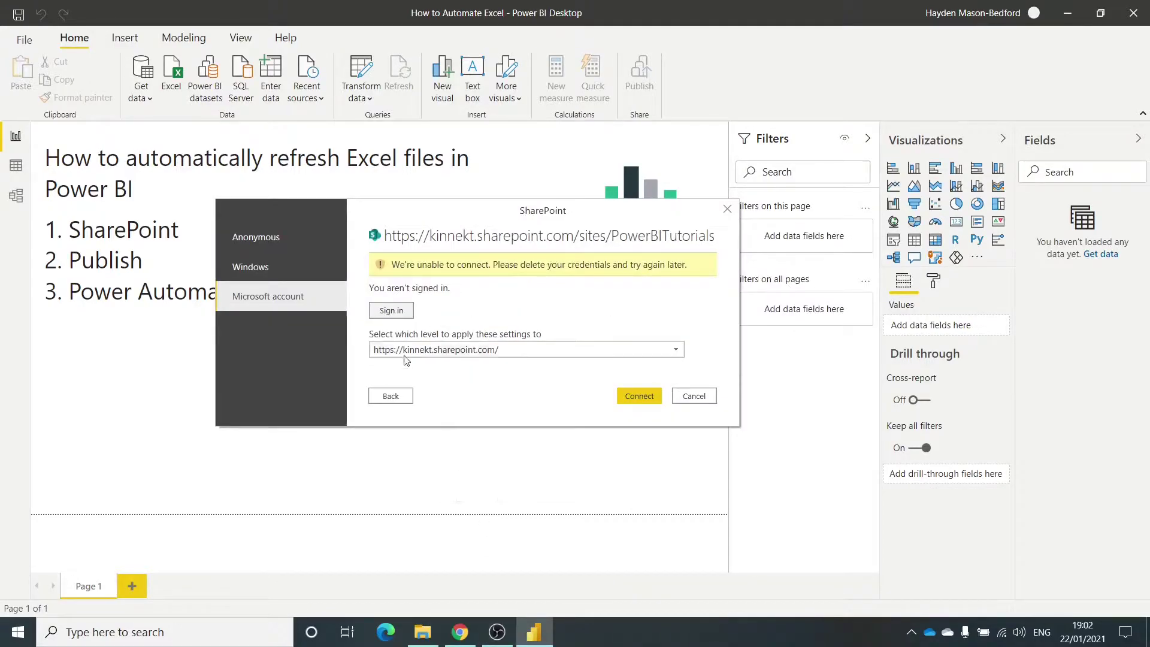
click(402, 314)
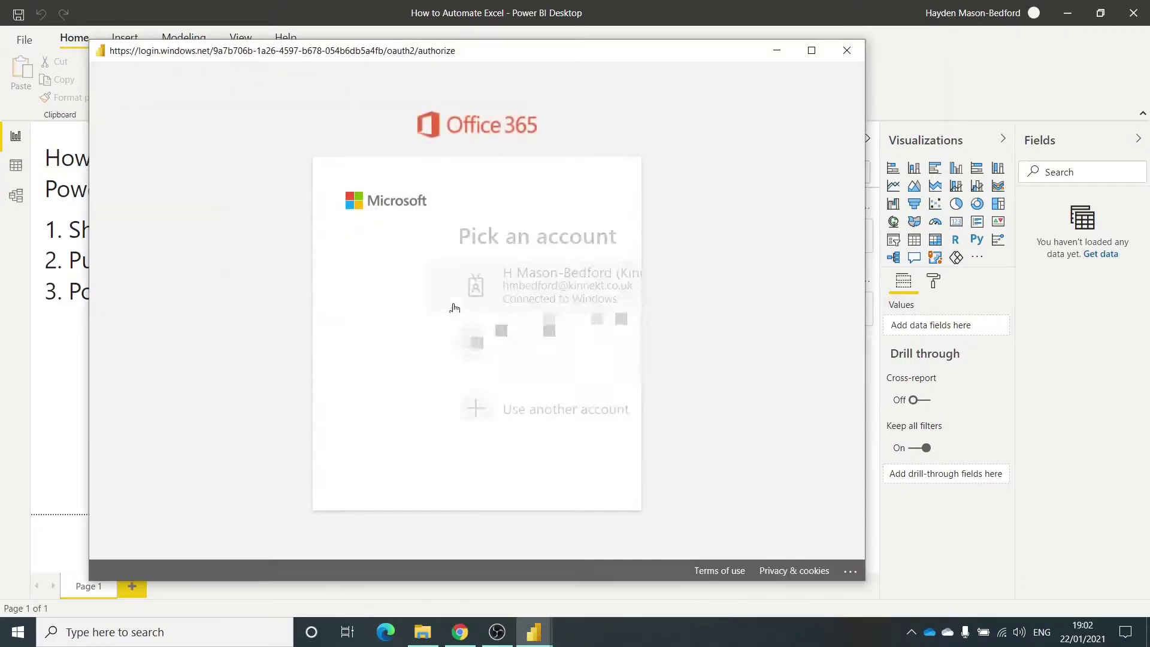
click(457, 291)
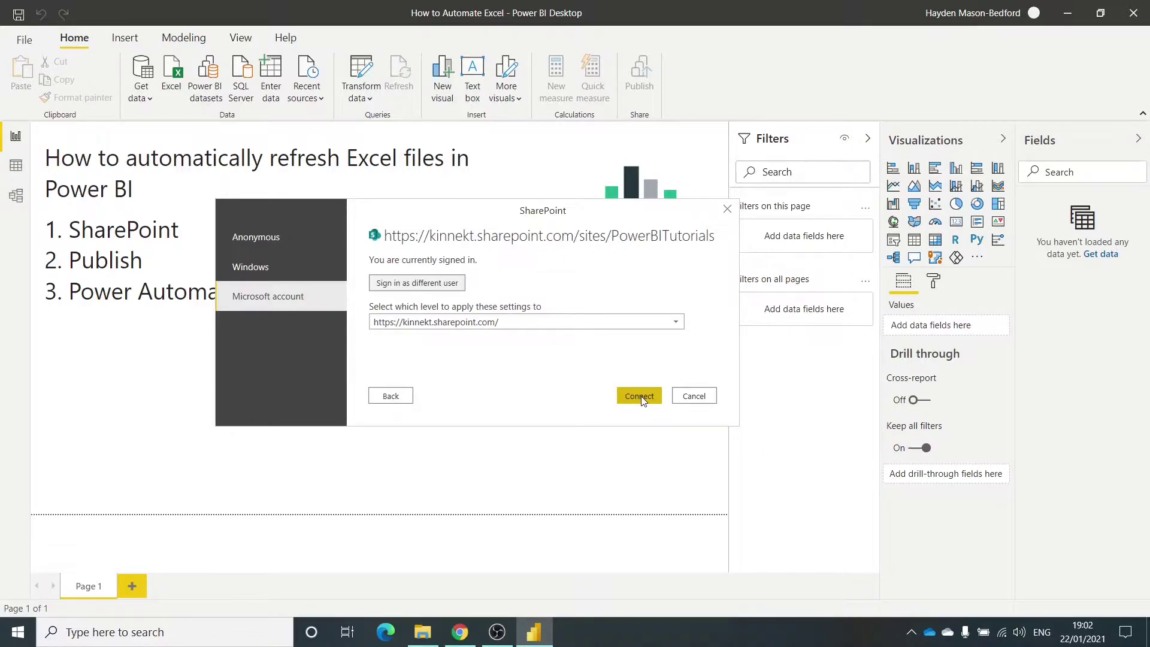
click(640, 396)
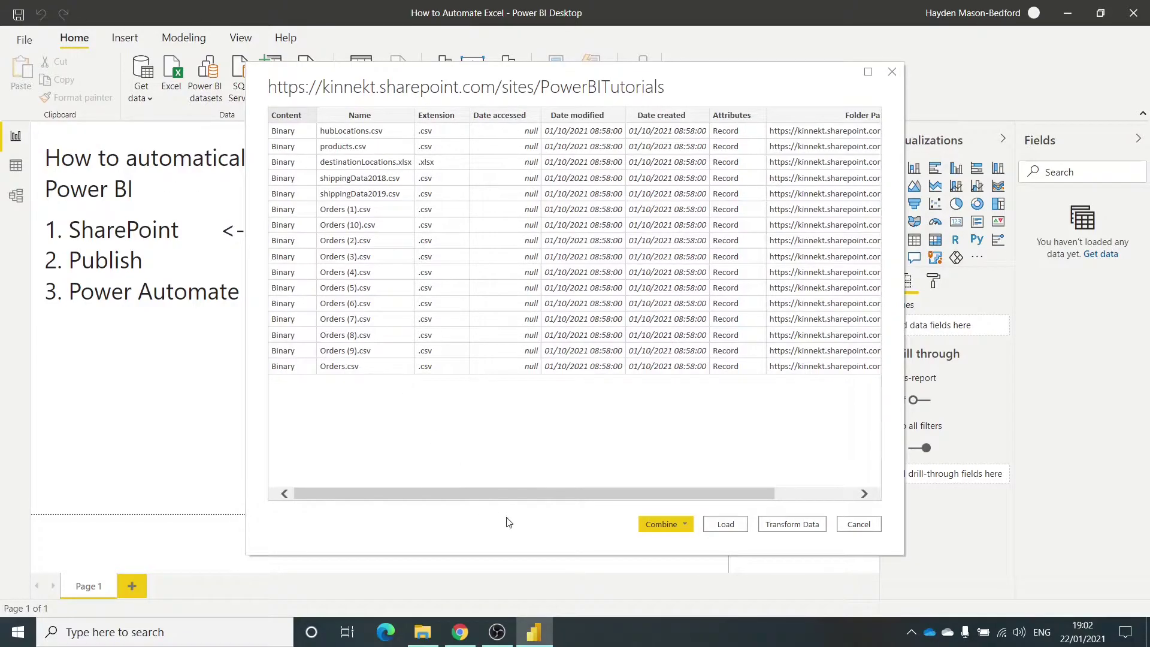
Review the 16-file preview and send it to Power Query Editor with Transform Data
drag(513, 492, 333, 493)
click(662, 530)
click(790, 527)
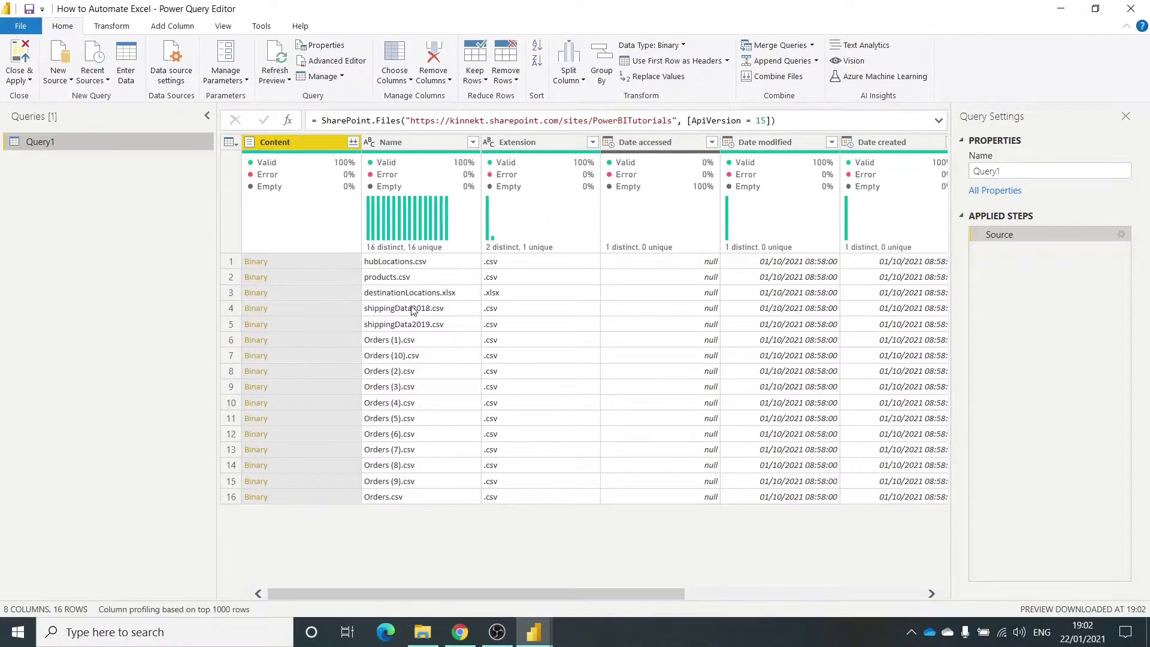
Rename Query1 to 'Master SharePoint' in Query Settings
drag(497, 592, 888, 605)
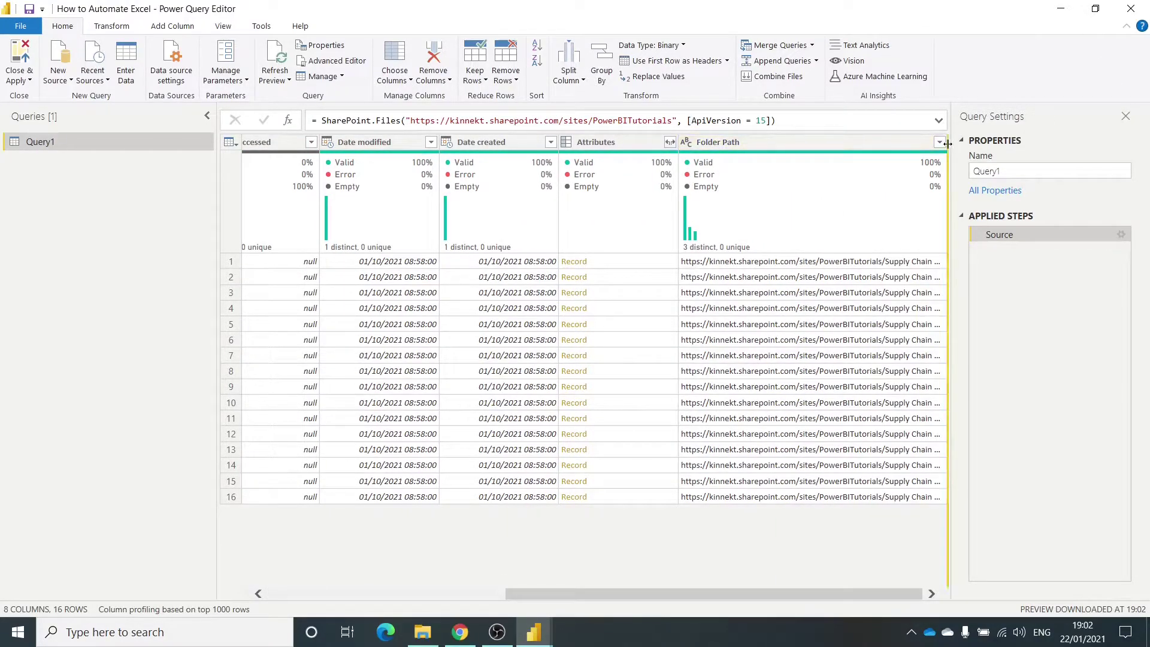
click(896, 592)
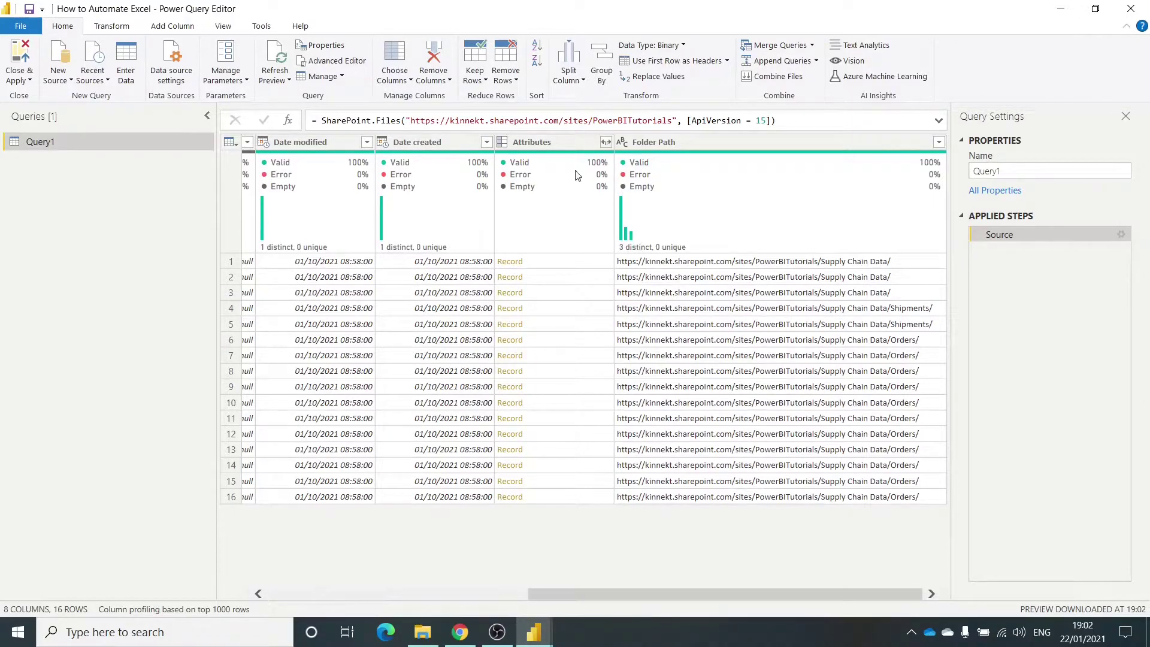
click(1047, 168)
text(Master)
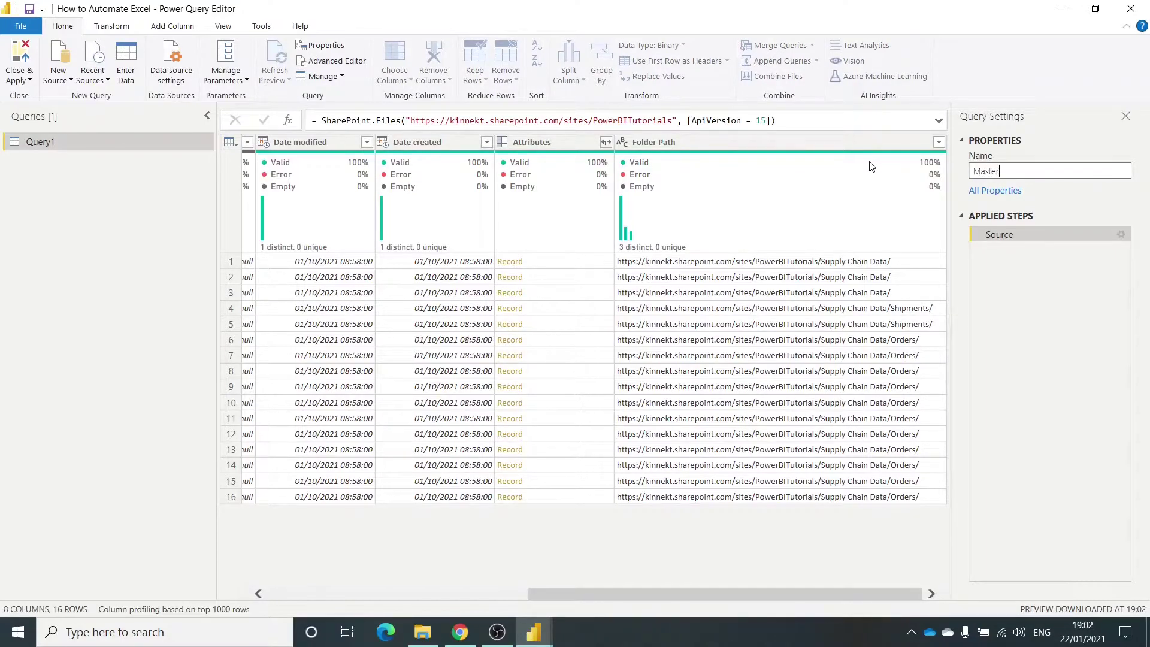
text( SharePoint)
key(Return)
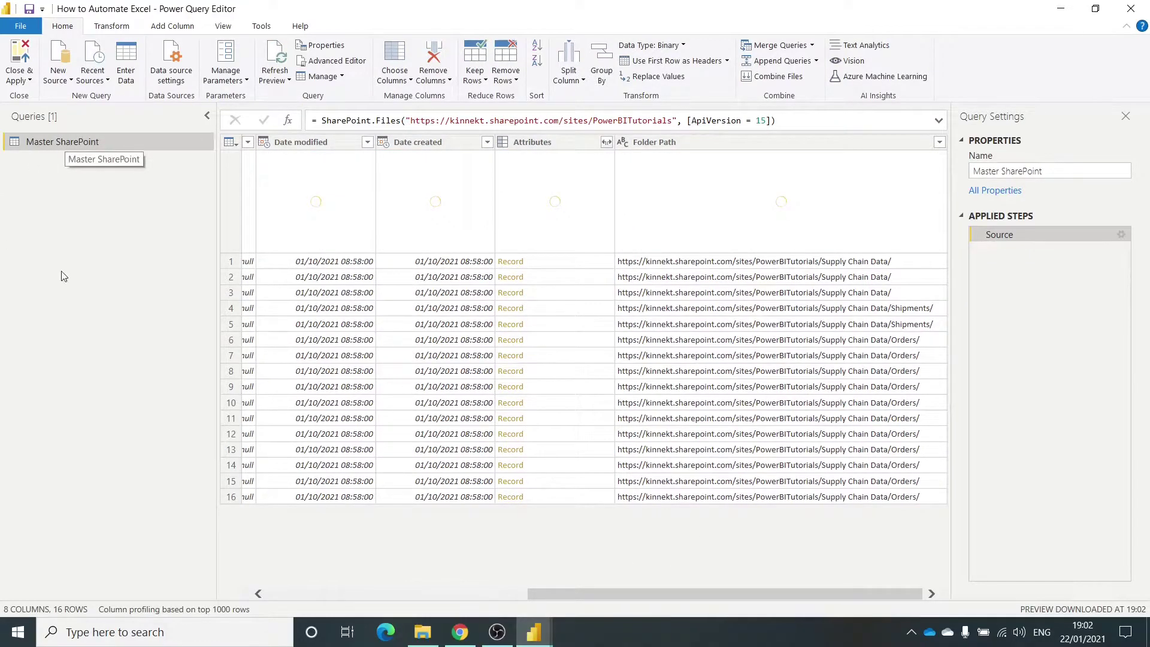
Turn off Enable load for Master SharePoint and add a query referencing it, Master SharePoint (2)
right_click(45, 144)
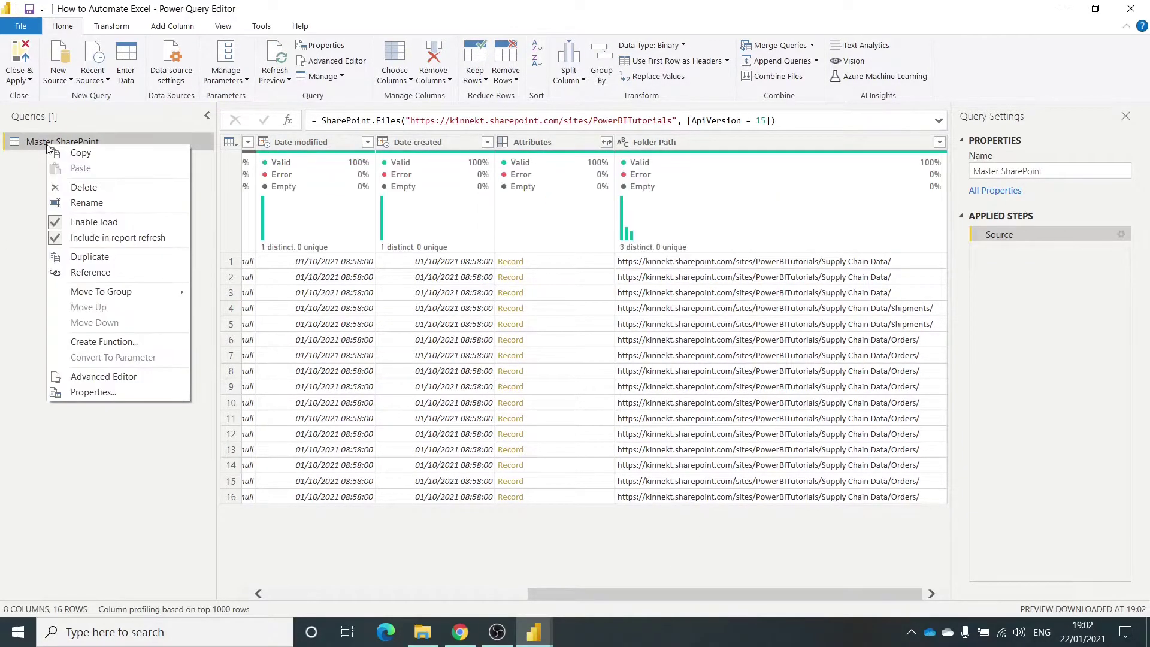
click(95, 227)
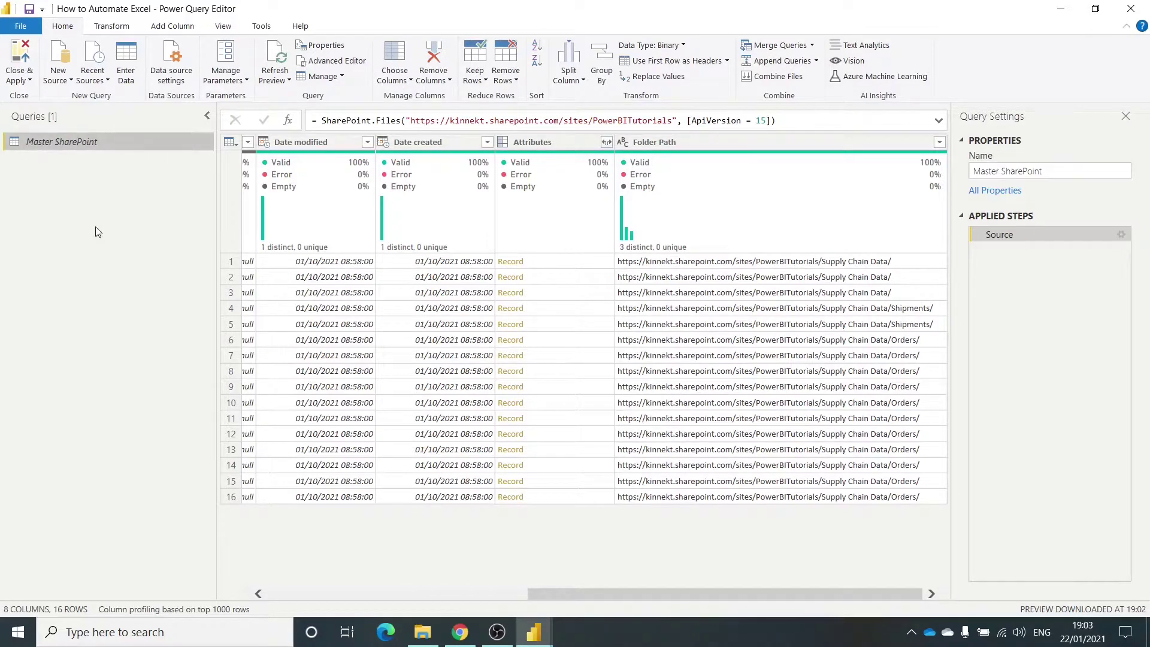
right_click(71, 146)
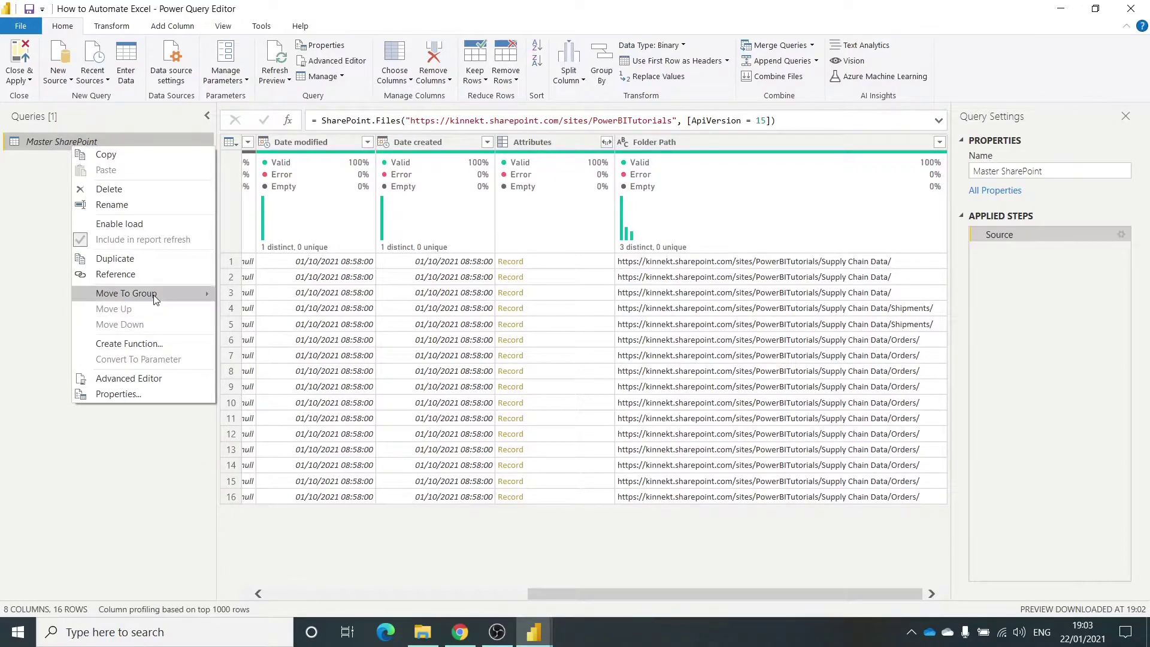
click(151, 274)
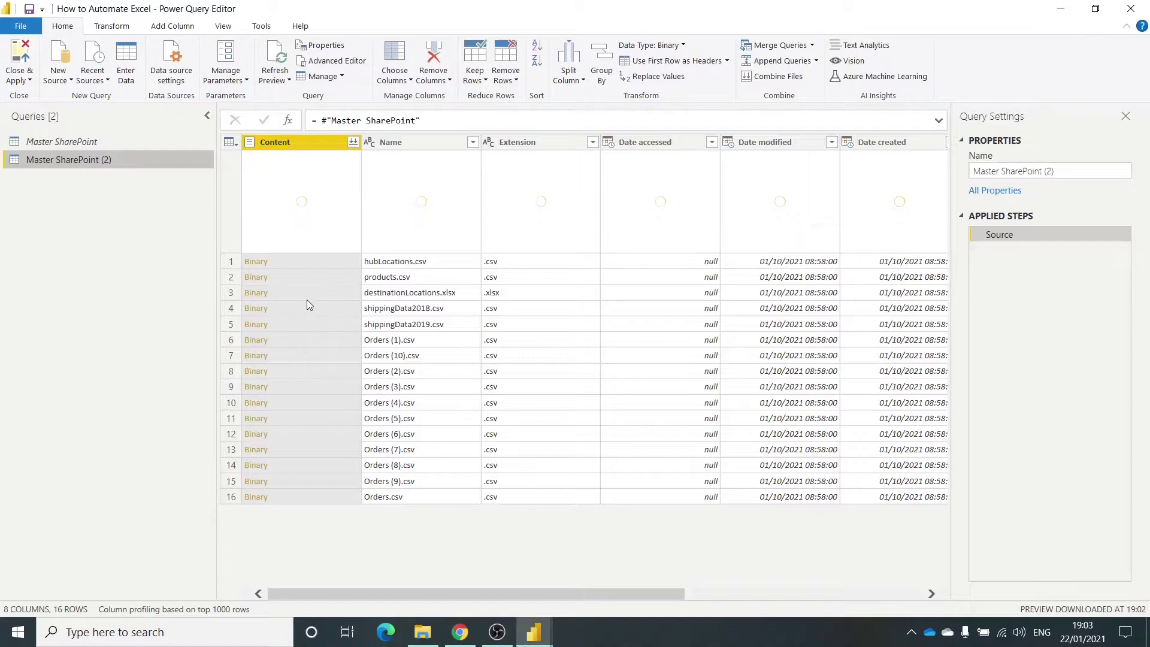
drag(436, 596, 662, 611)
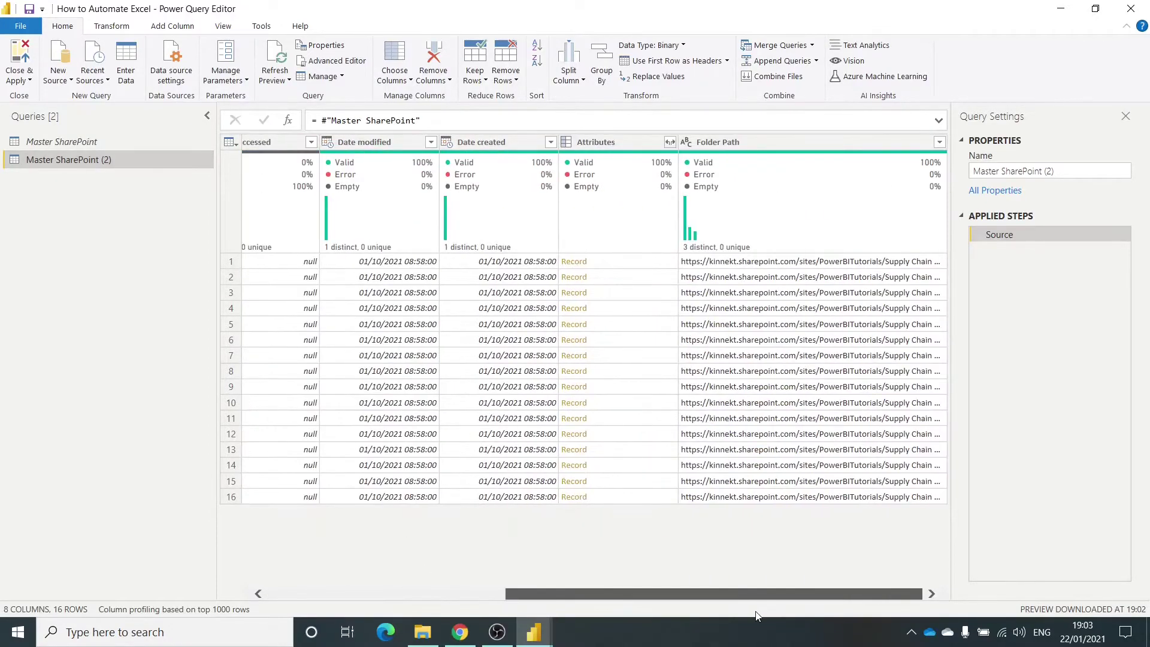
mouse_move(757, 615)
mouse_down()
mouse_move(516, 612)
mouse_move(757, 612)
mouse_up()
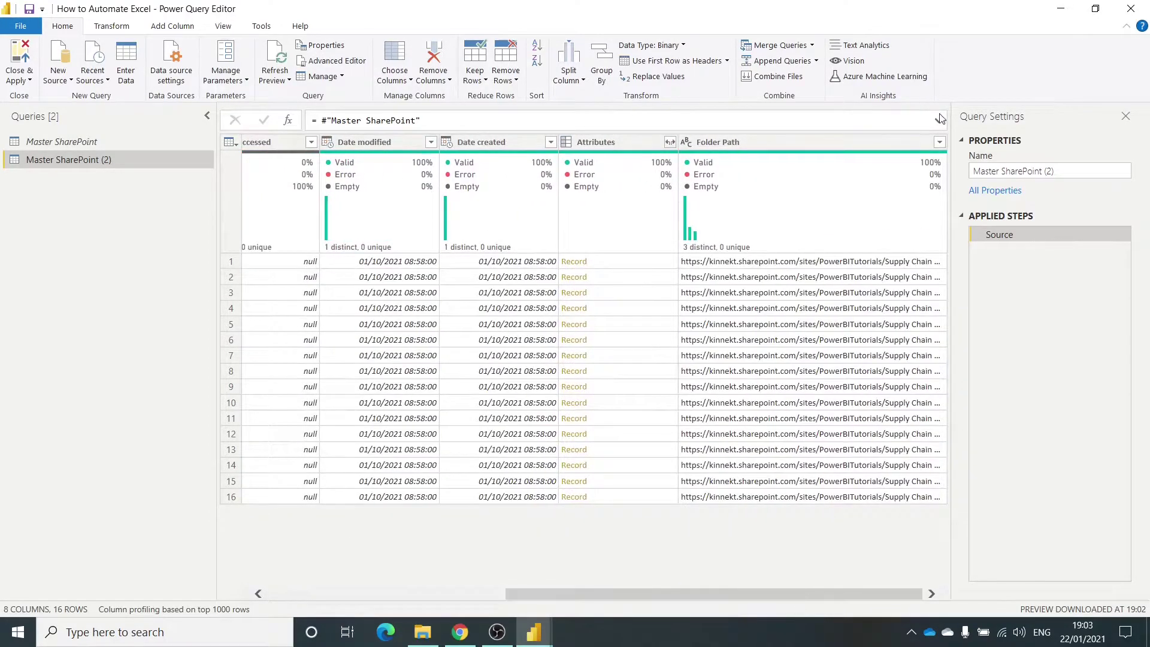
Filter Folder Path to equal the Shipments/ folder, keeping the two shippingData CSVs
drag(947, 143, 948, 148)
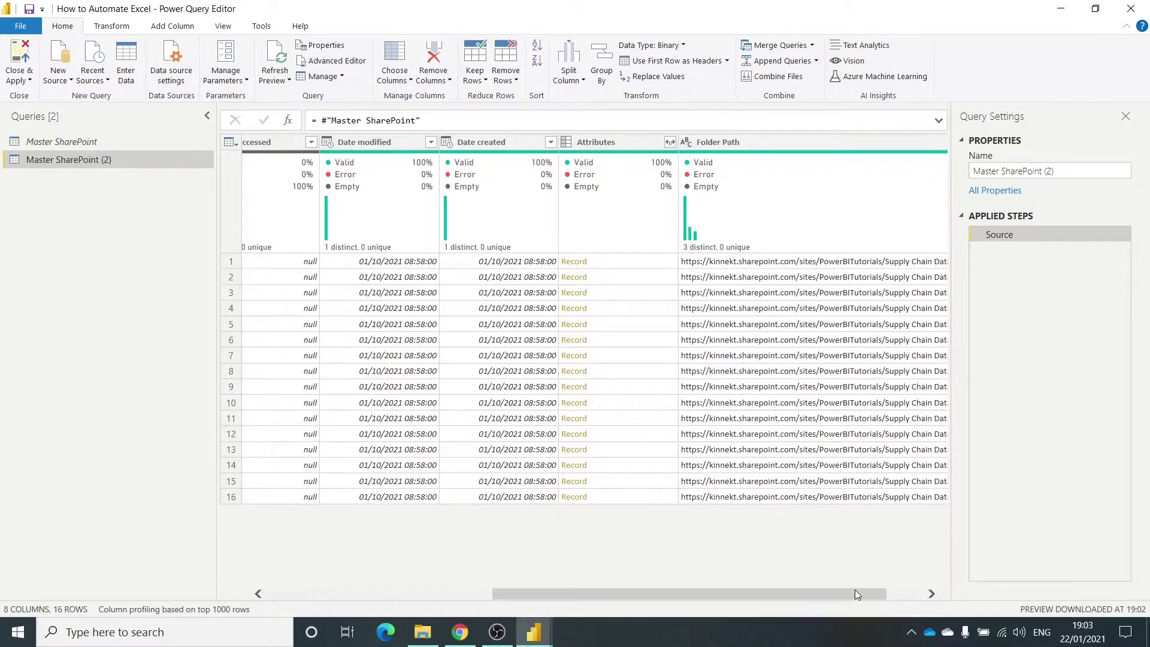
drag(855, 593, 905, 591)
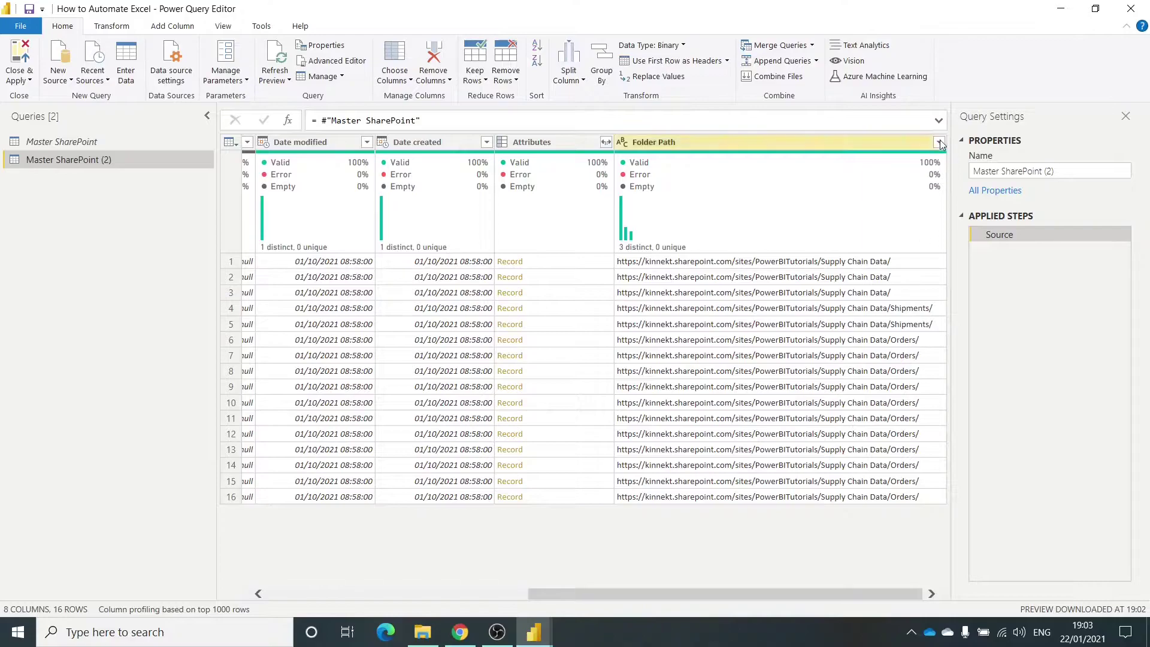
right_click(895, 314)
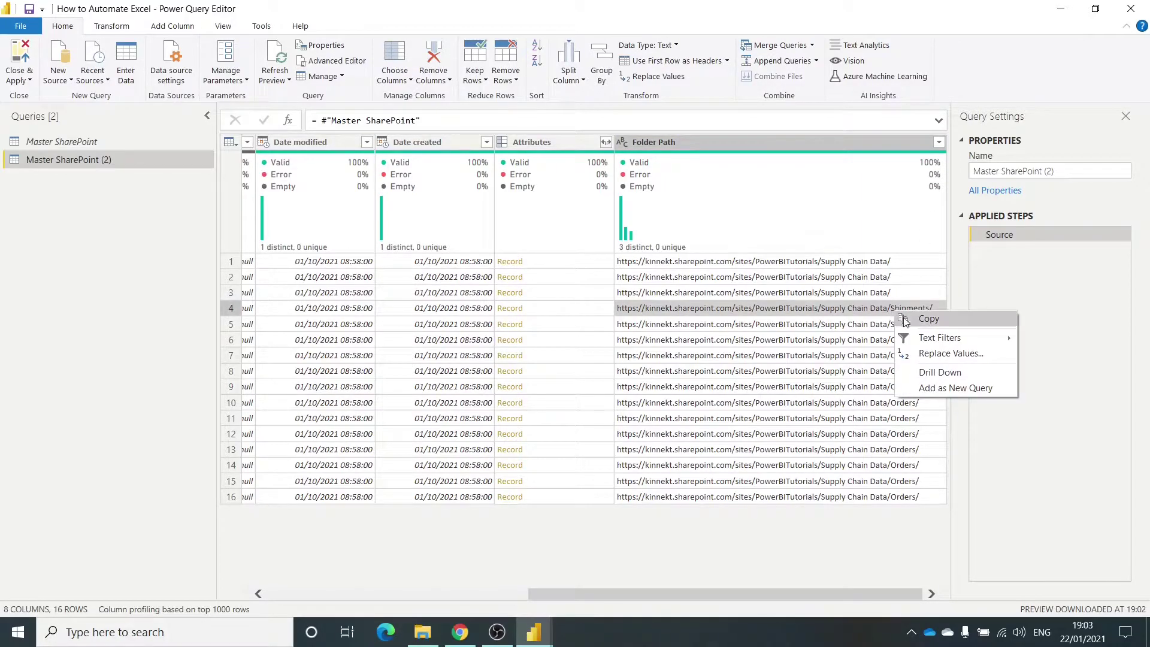
mouse_move(970, 338)
click(1069, 338)
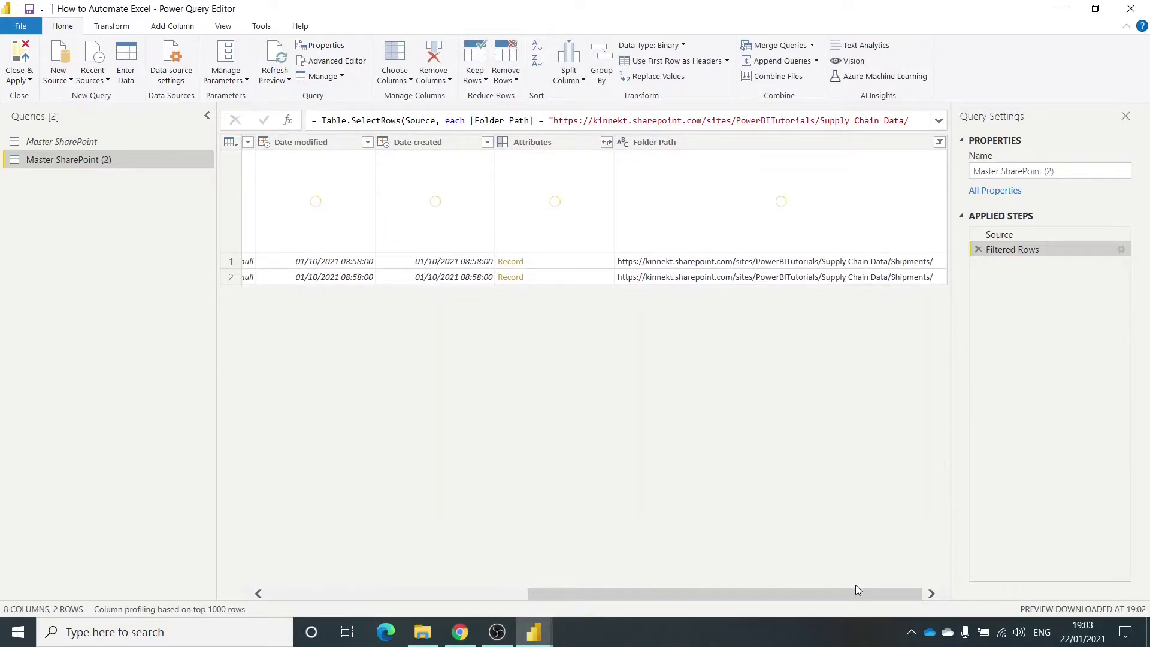
Rename the filtered query to Shipments
drag(857, 590, 442, 611)
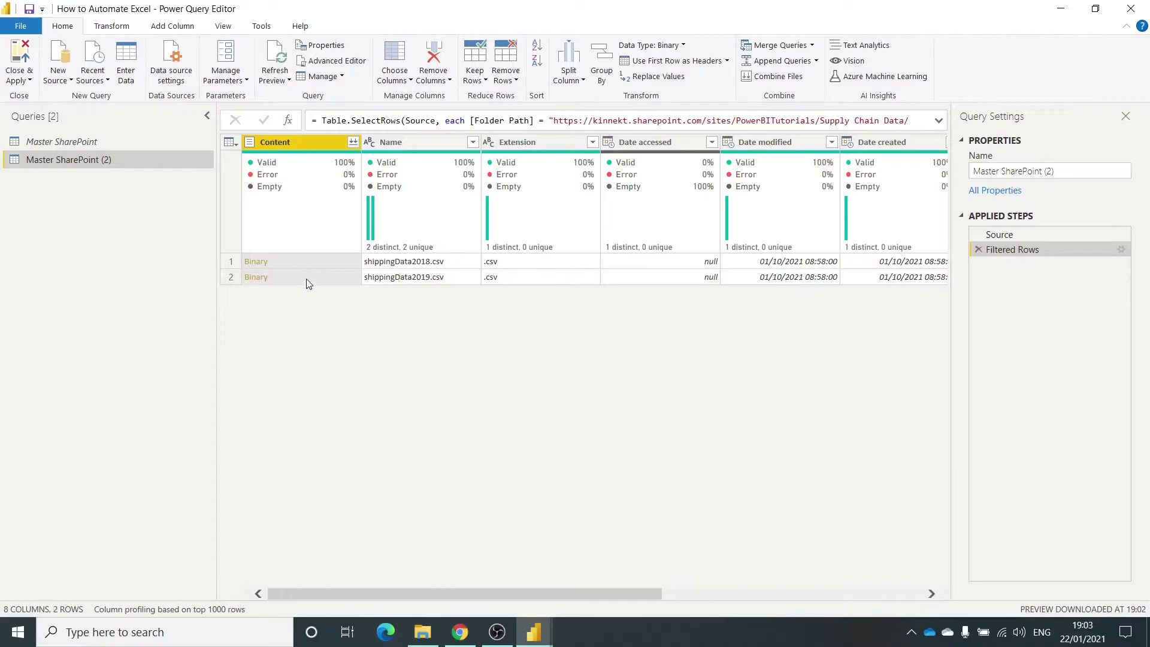
click(1074, 171)
text(Shipments)
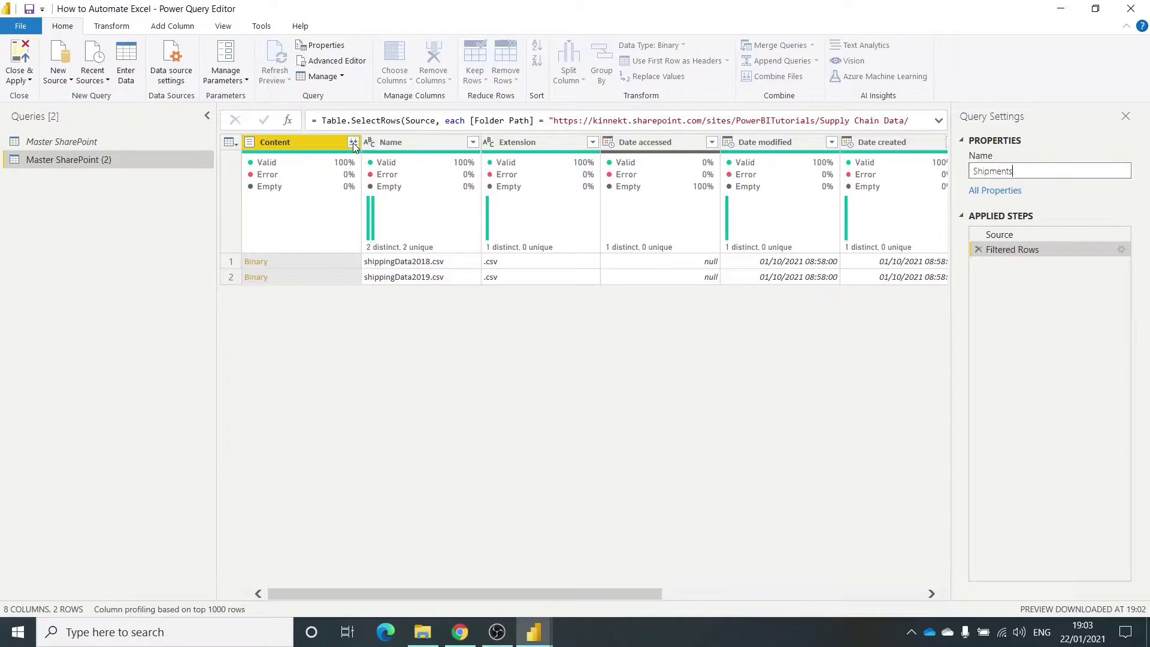
Confirm the Shipments name and combine the two shippingData CSV files
click(336, 143)
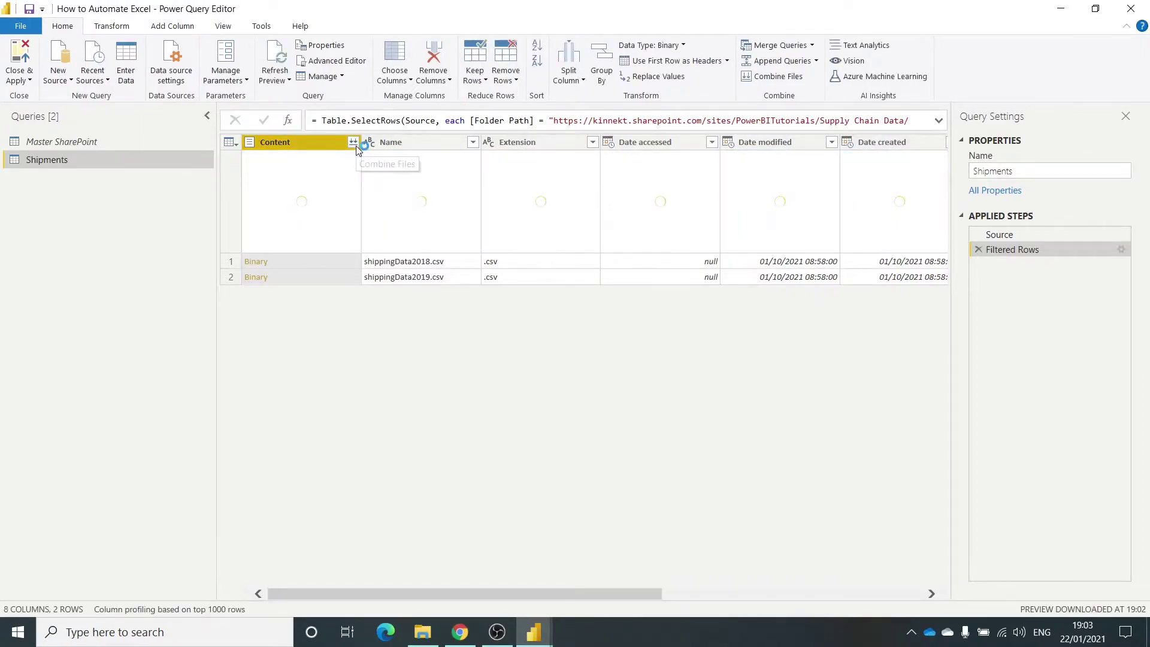
click(355, 145)
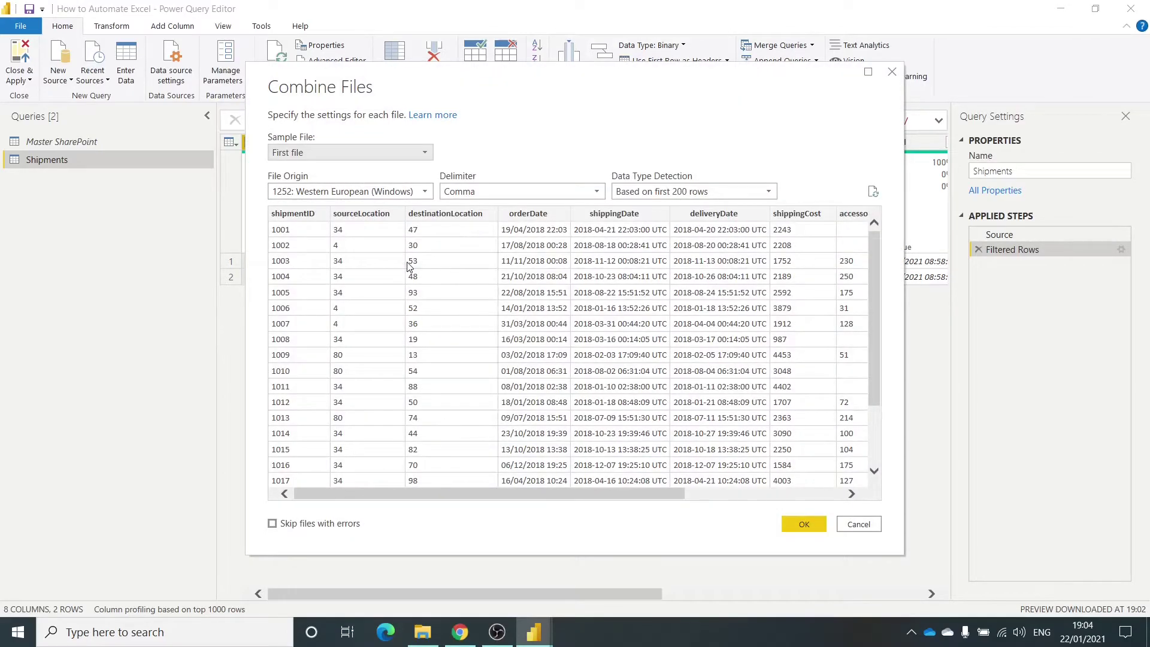
click(793, 523)
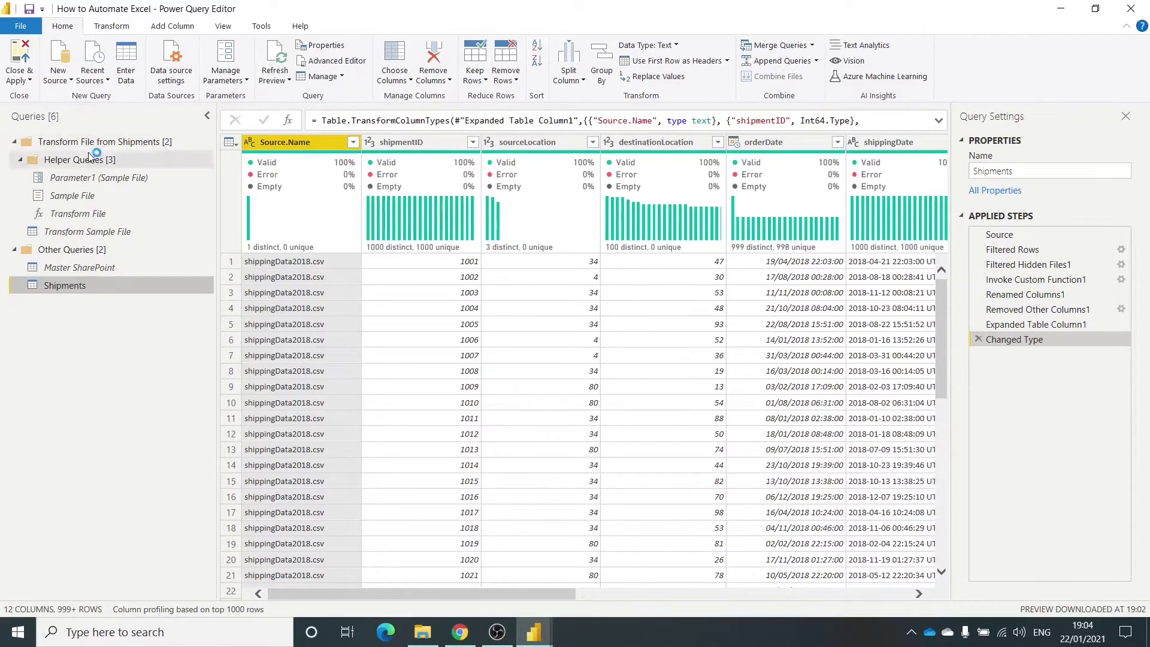
Filter Shipments' Source.Name to keep both shippingData2018.csv and shippingData2019.csv
click(15, 142)
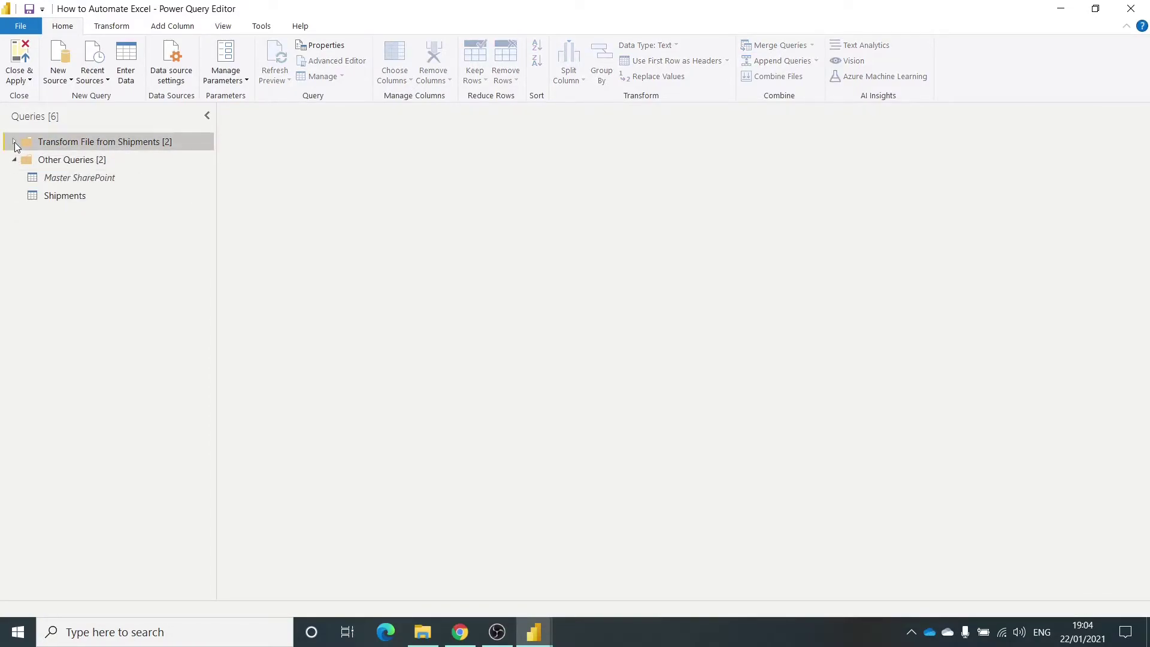
click(84, 191)
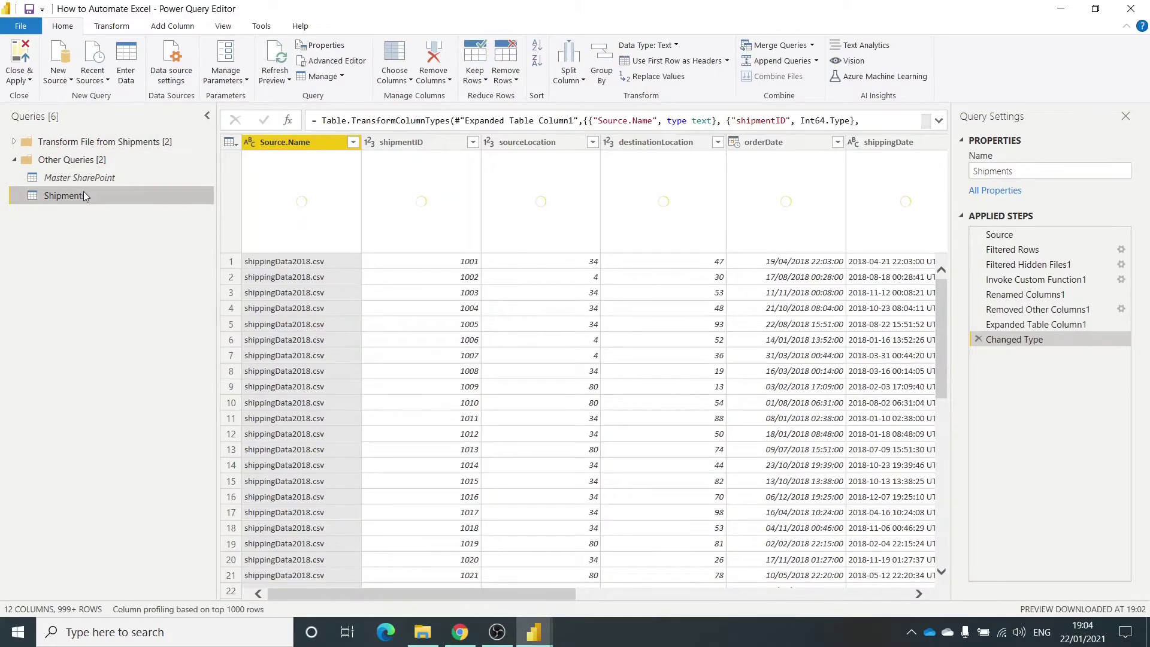
click(354, 142)
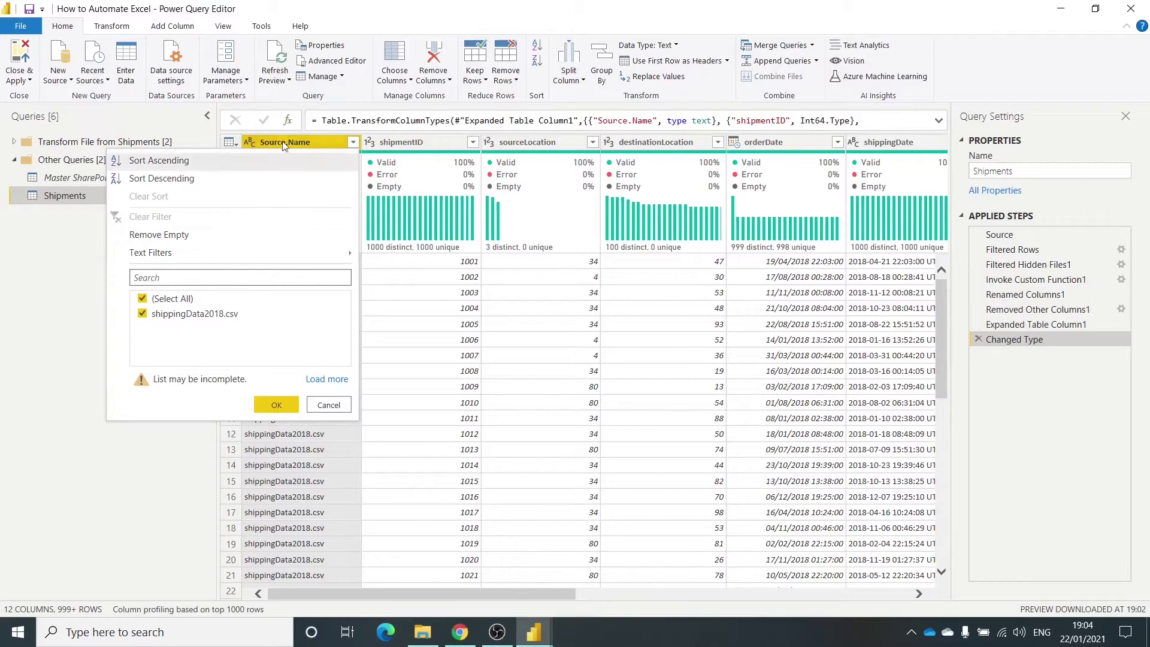
click(327, 378)
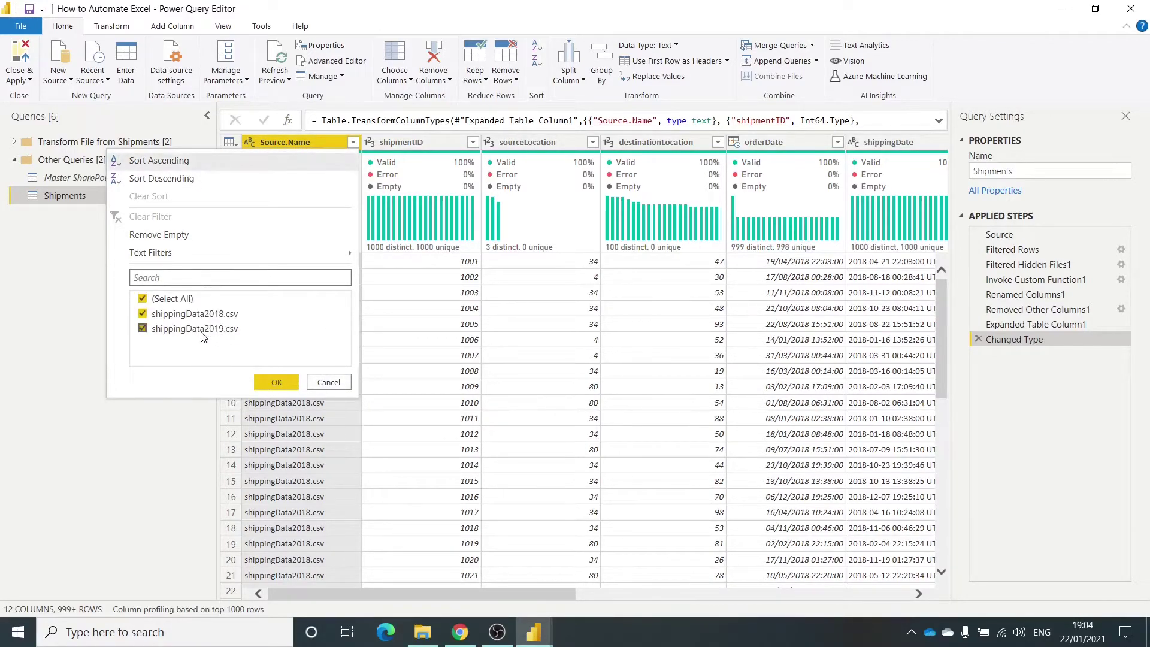
click(274, 384)
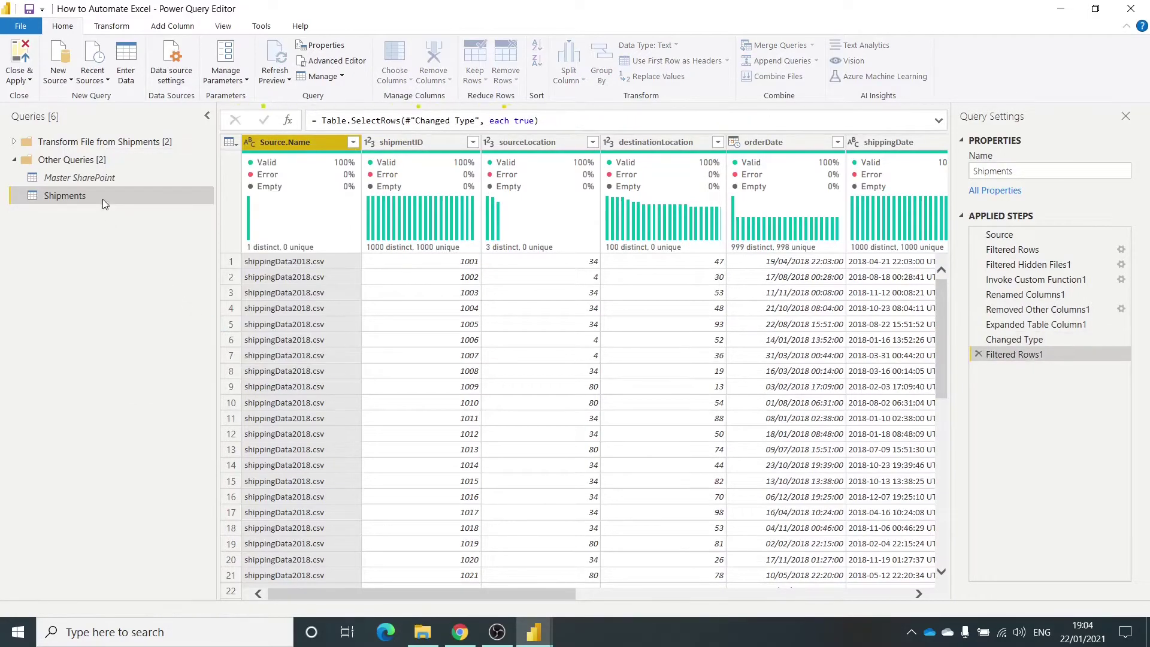
click(96, 180)
Duplicate Master SharePoint and filter the copy to only destinationLocations.xlsx
right_click(96, 179)
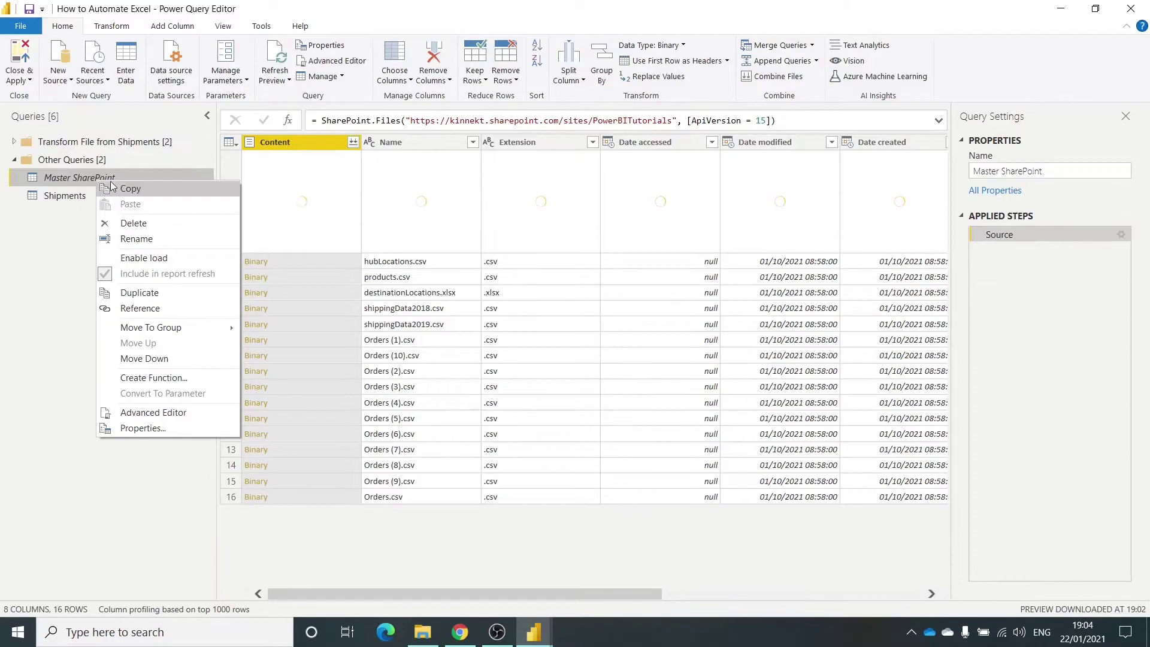
click(163, 293)
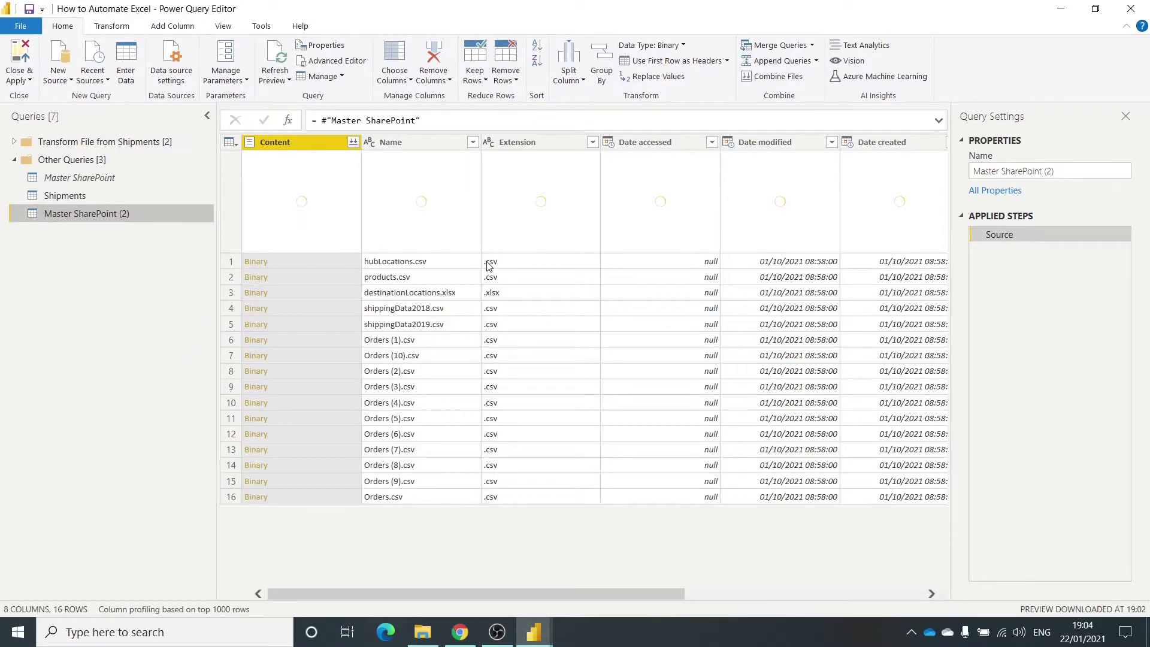
click(451, 294)
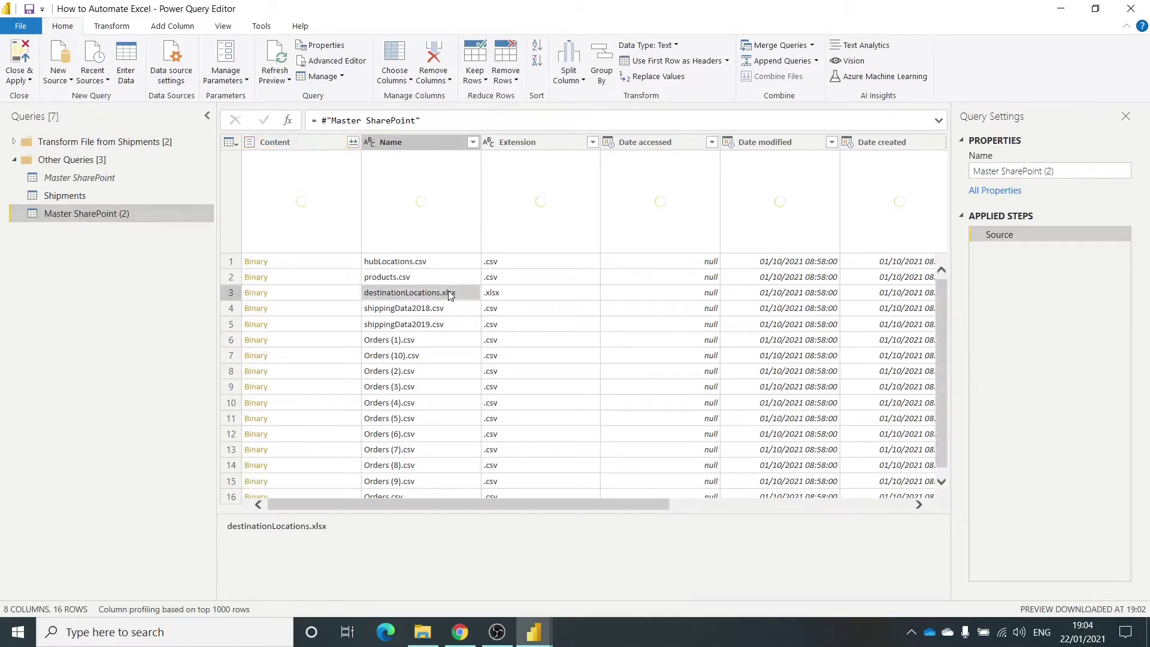
right_click(413, 297)
mouse_move(471, 323)
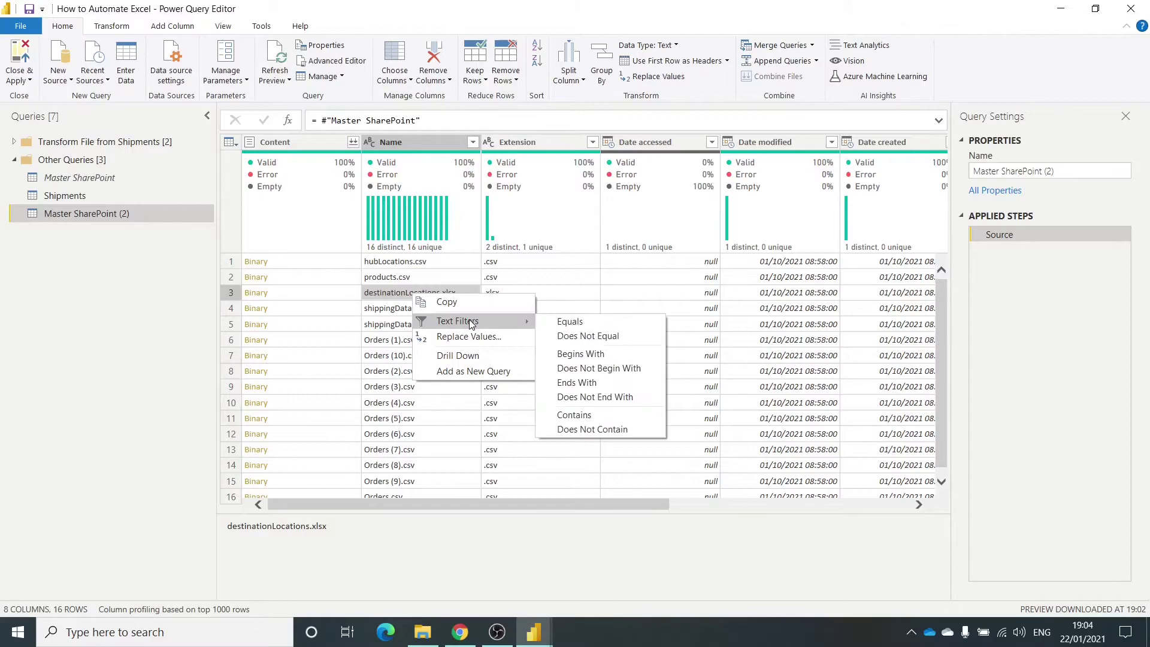
click(566, 322)
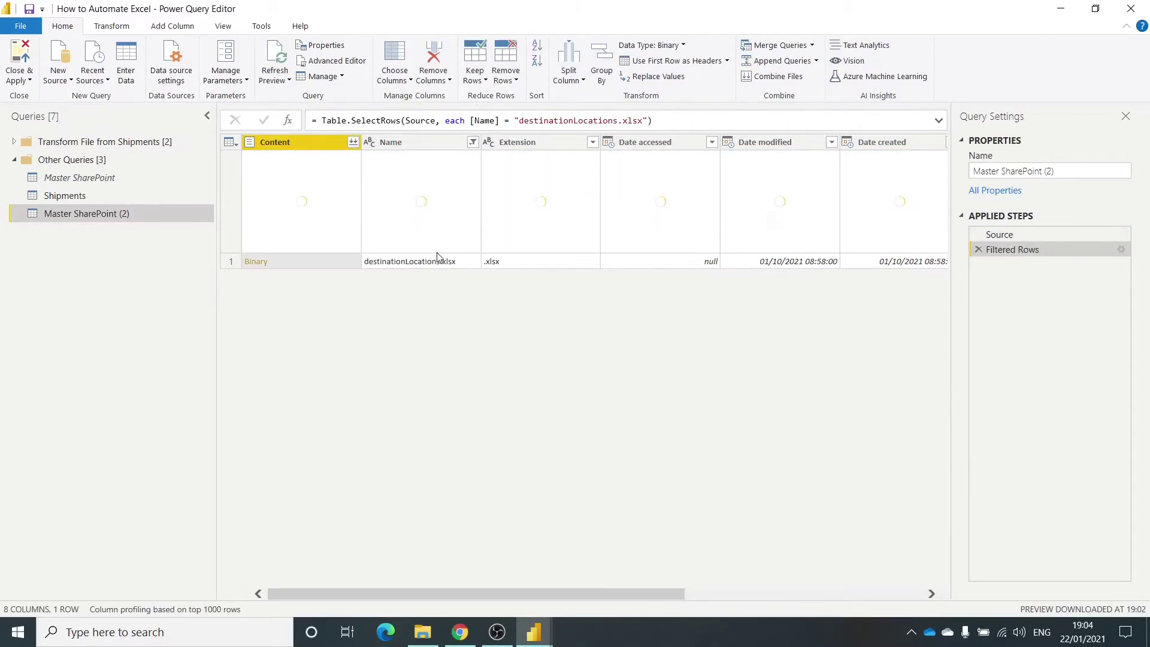
Rename the new query to Destinations
click(1093, 177)
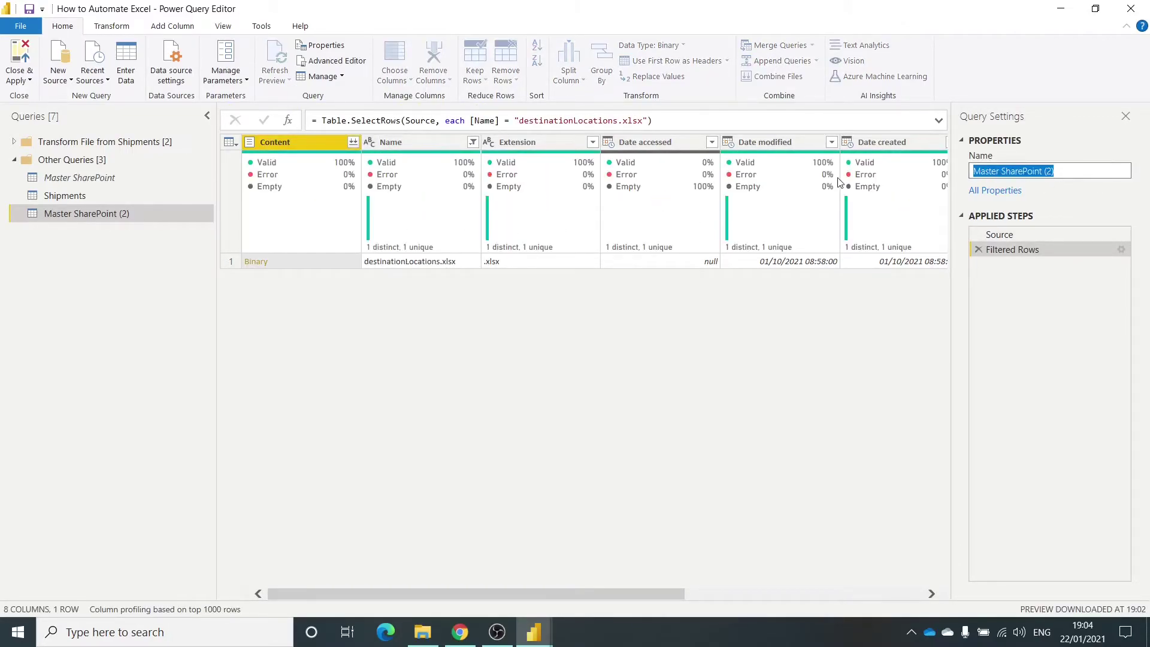
text(Destinat)
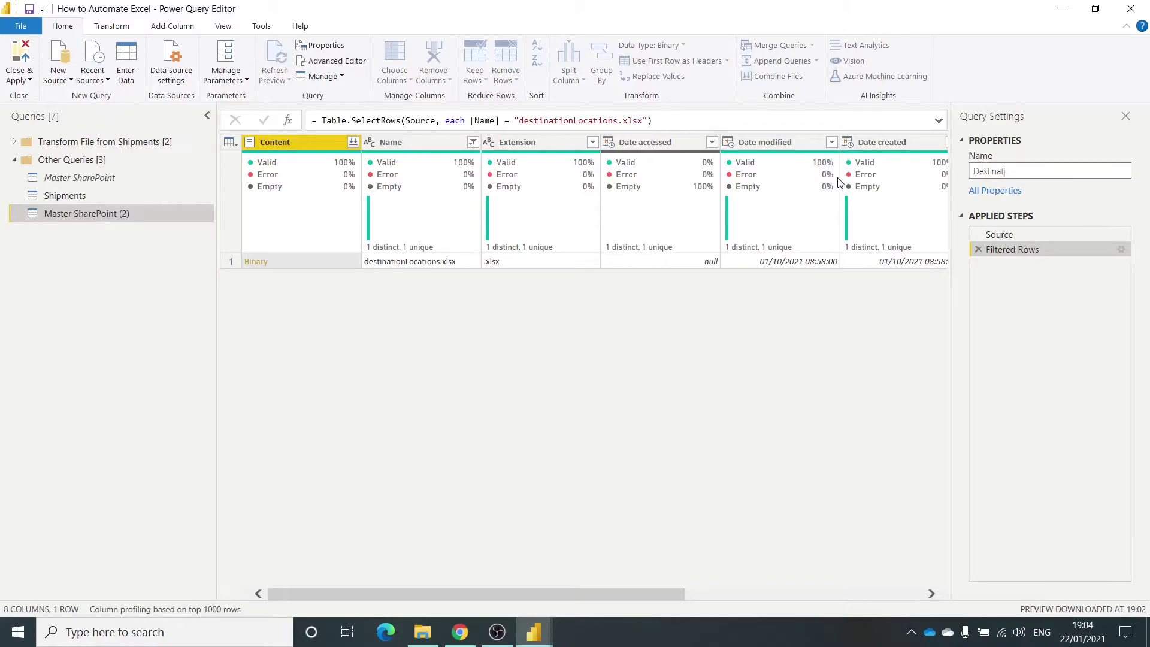
text(ions)
key(Return)
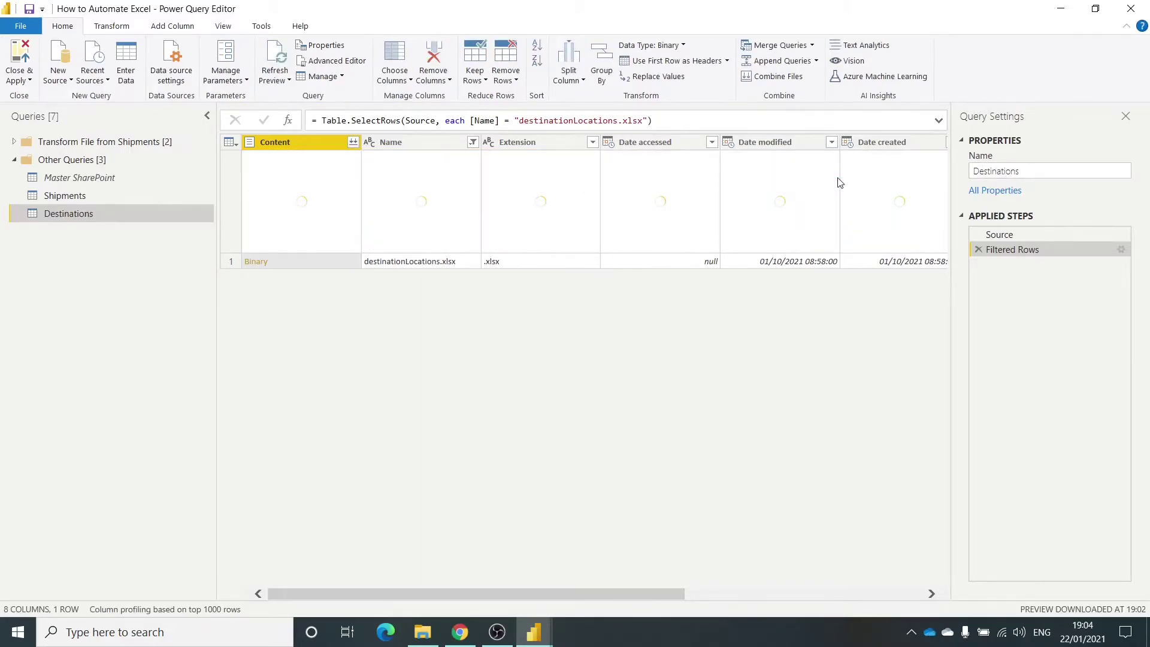
Combine the Content column, extracting the Destinations table from destinationLocations.xlsx
click(352, 143)
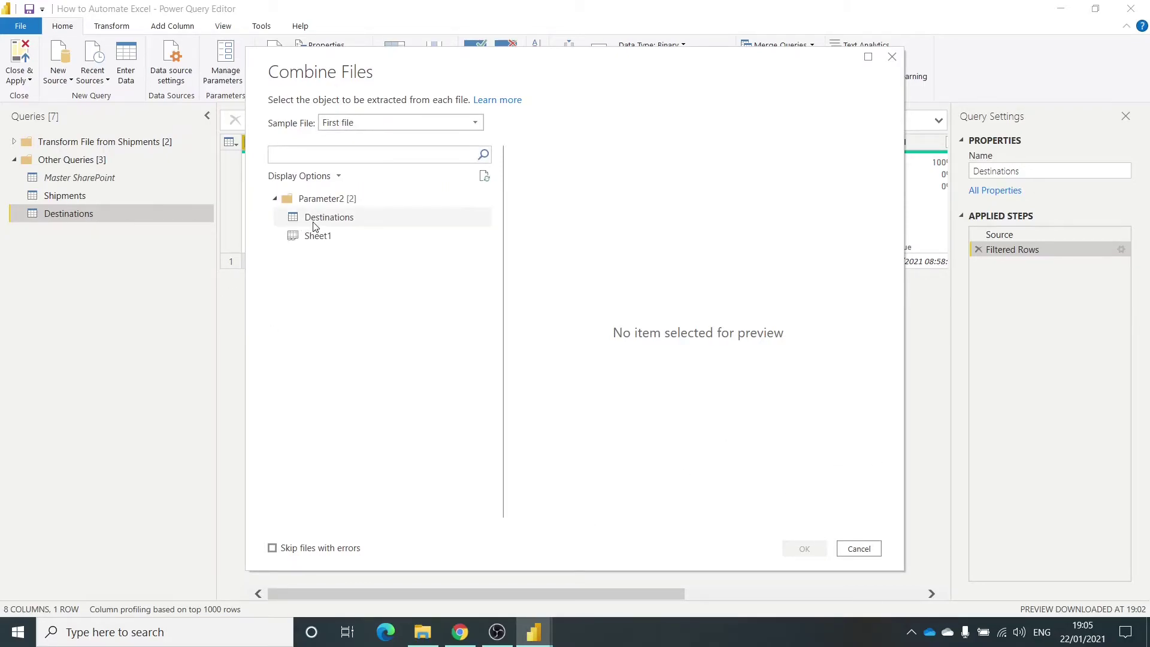
click(312, 219)
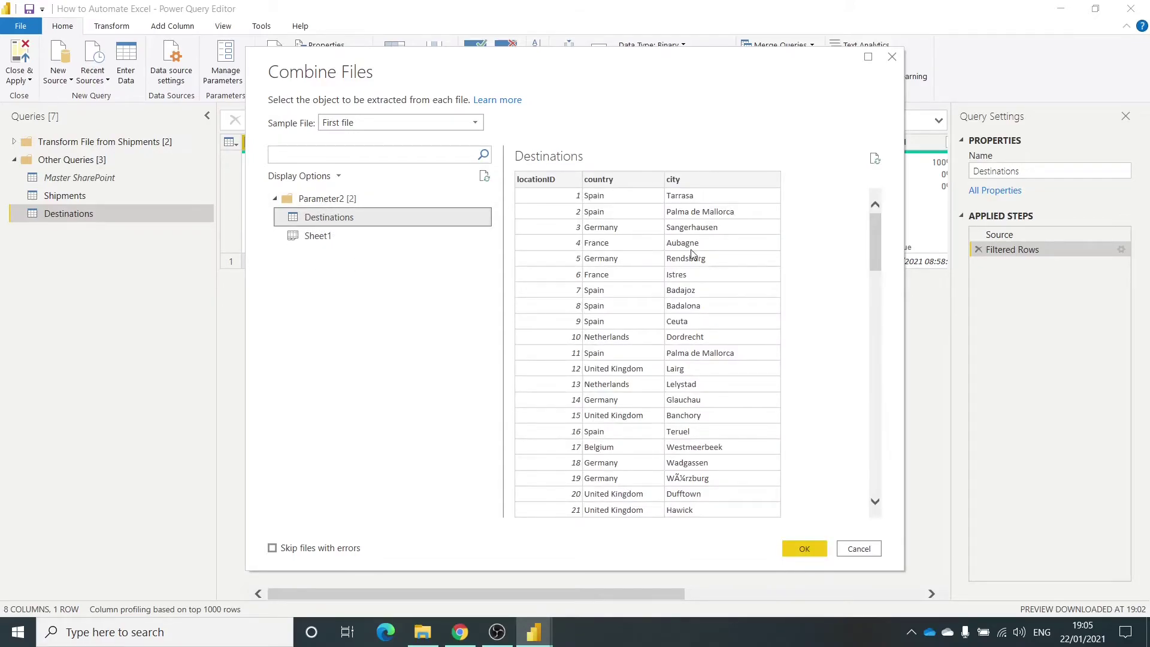
click(812, 550)
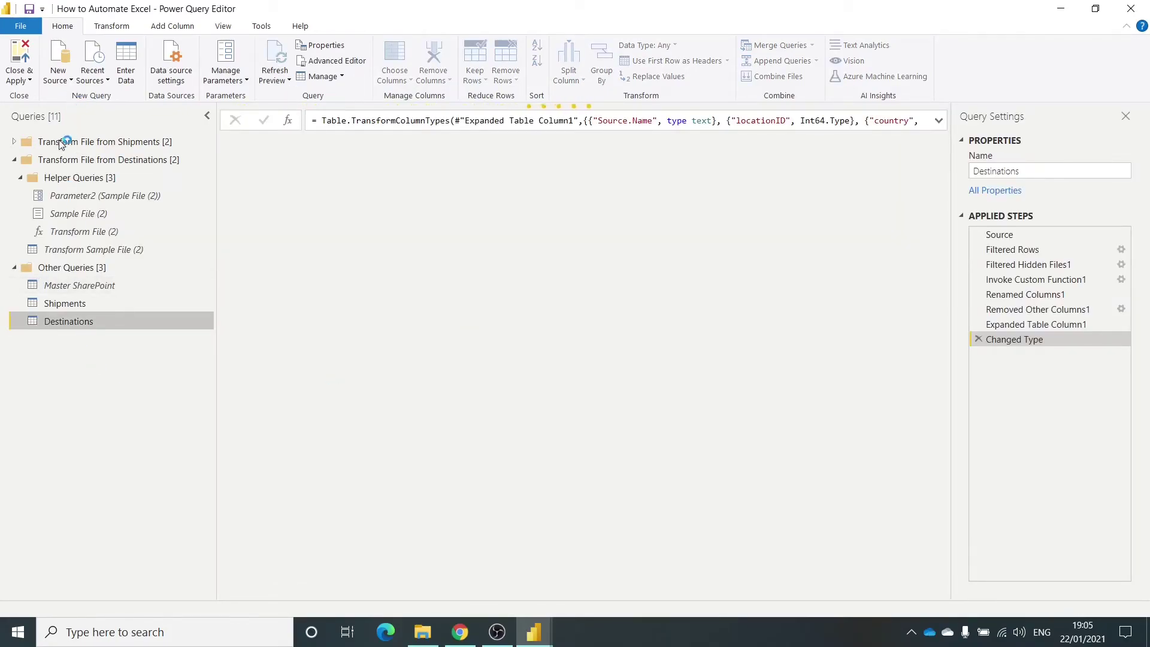
Turn off Enable load for the Master SharePoint query, keeping Destinations and Shipments loaded
click(15, 159)
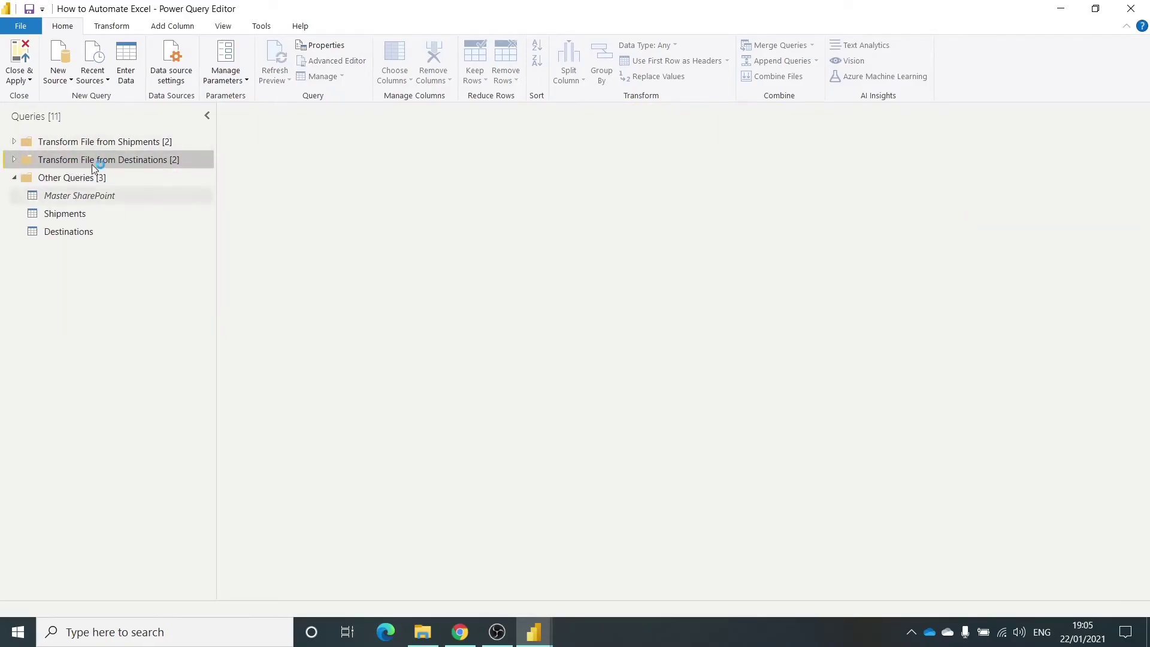
click(73, 228)
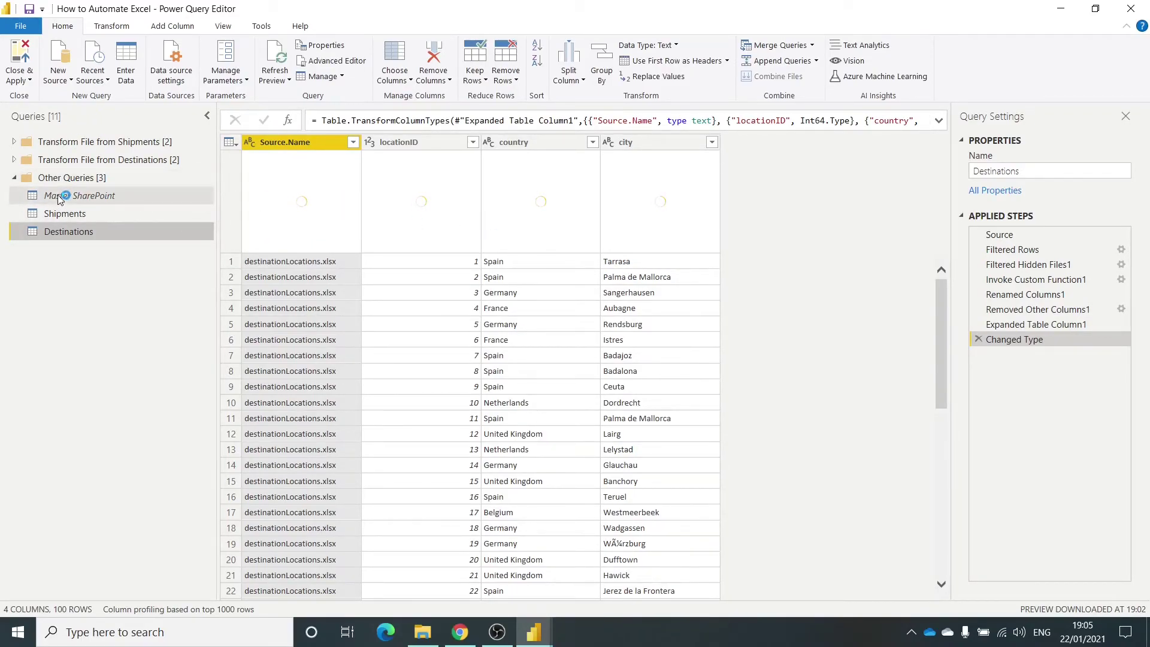
right_click(91, 196)
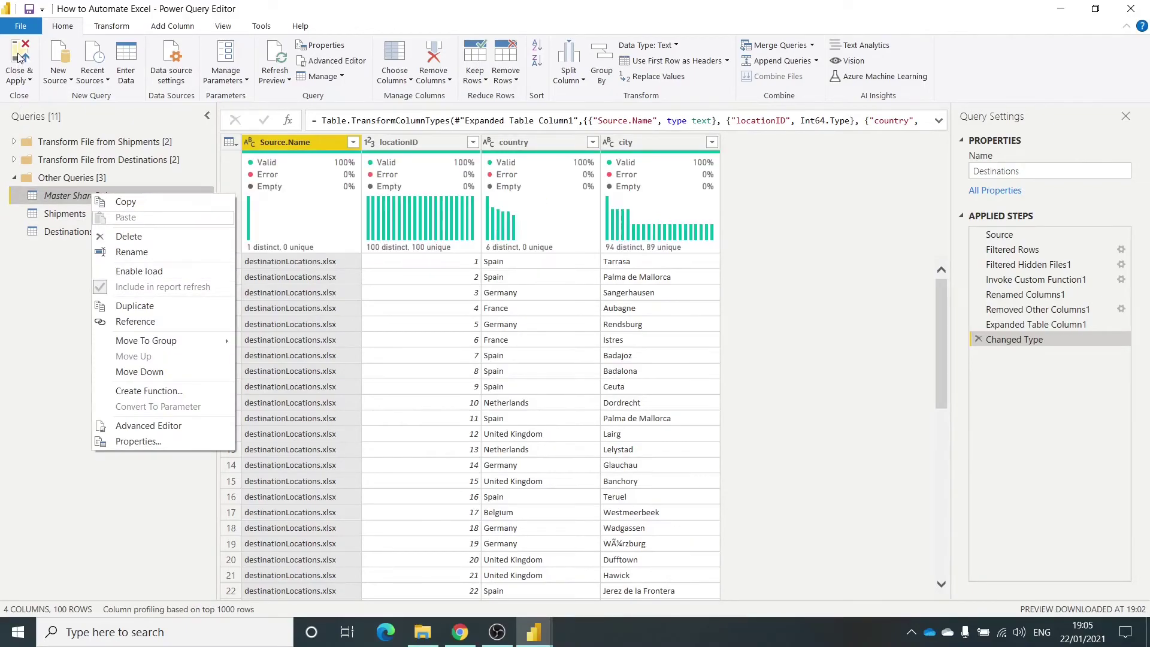
click(18, 57)
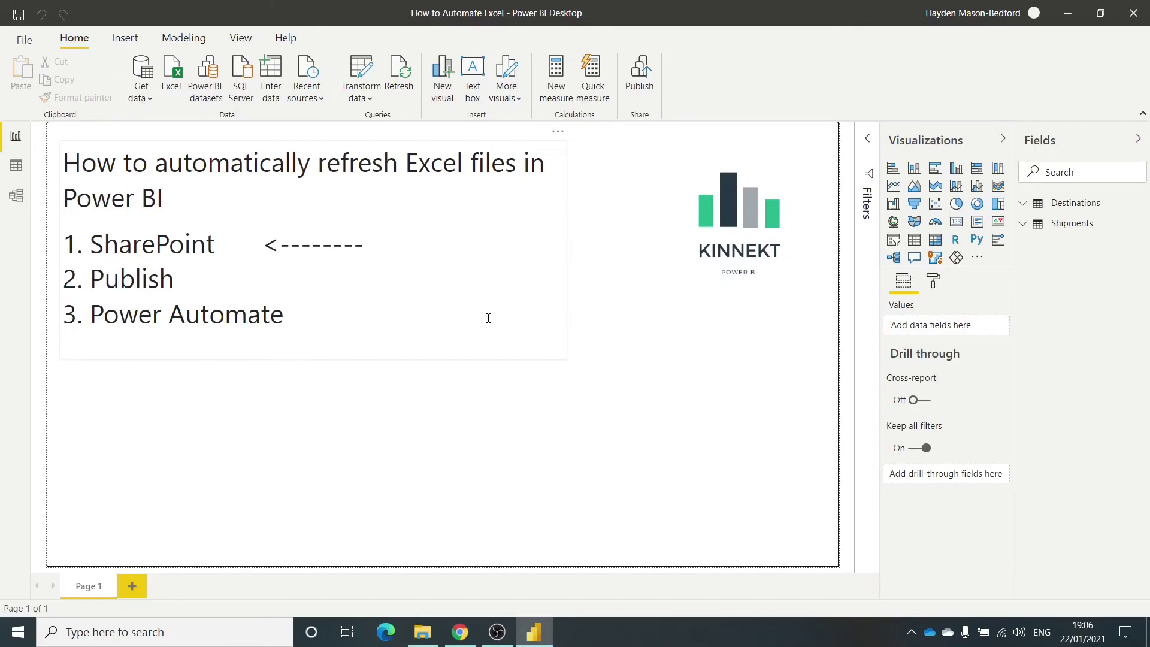
click(359, 278)
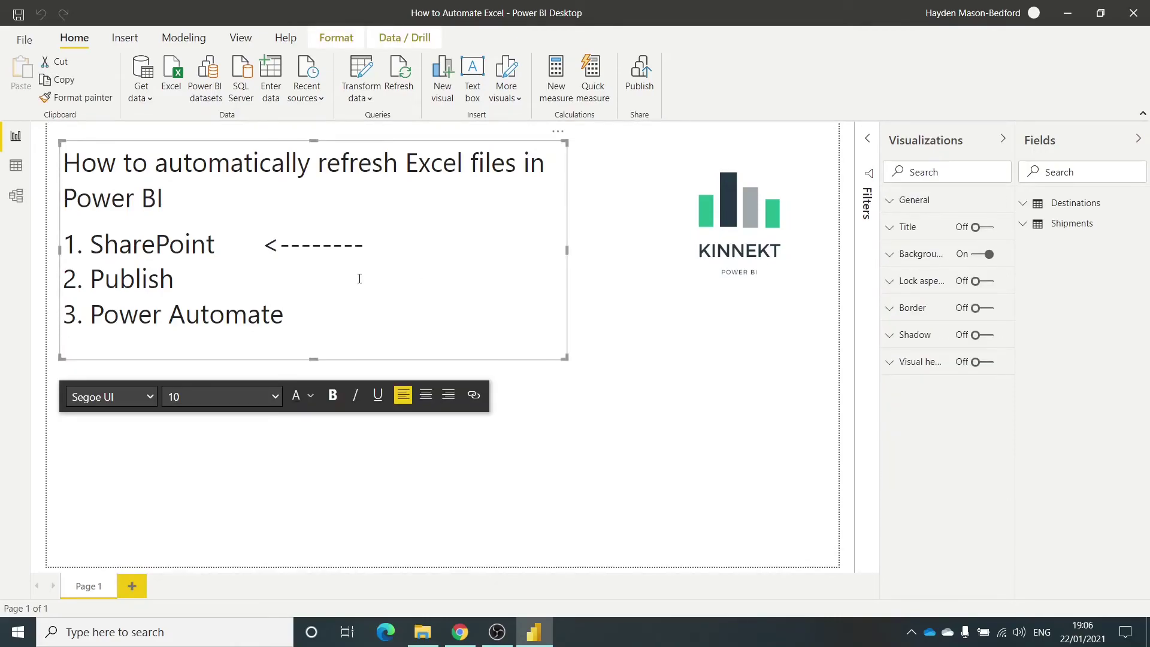